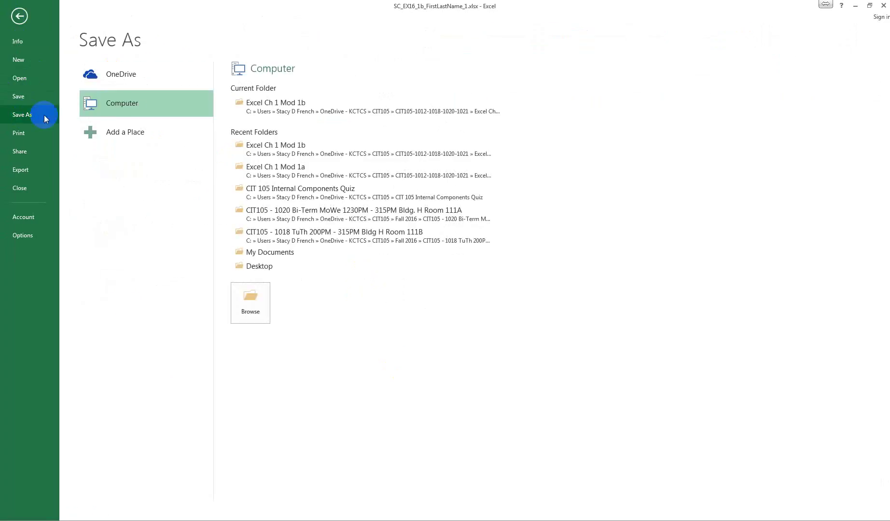
Step: Save a copy of the workbook, replacing FirstLastName in the file name with the student's name
left_click(271, 104)
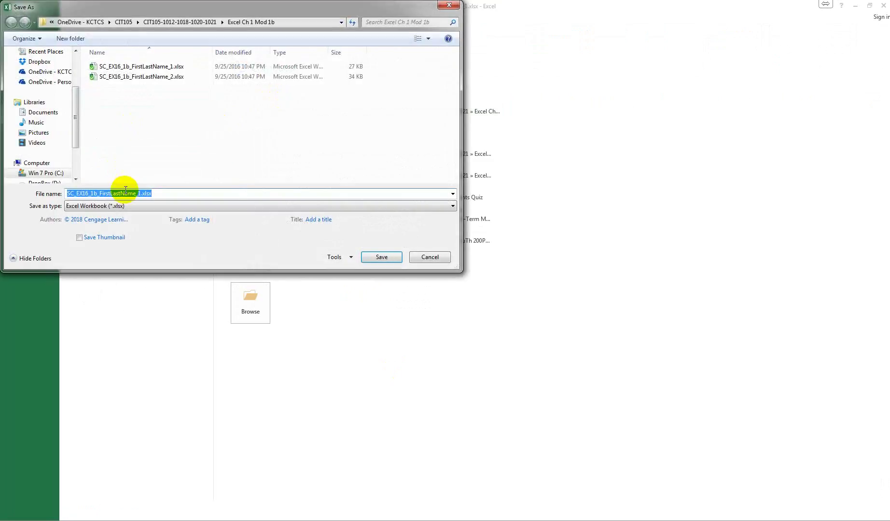
left_click(115, 192)
left_click_drag(99, 193, 136, 194)
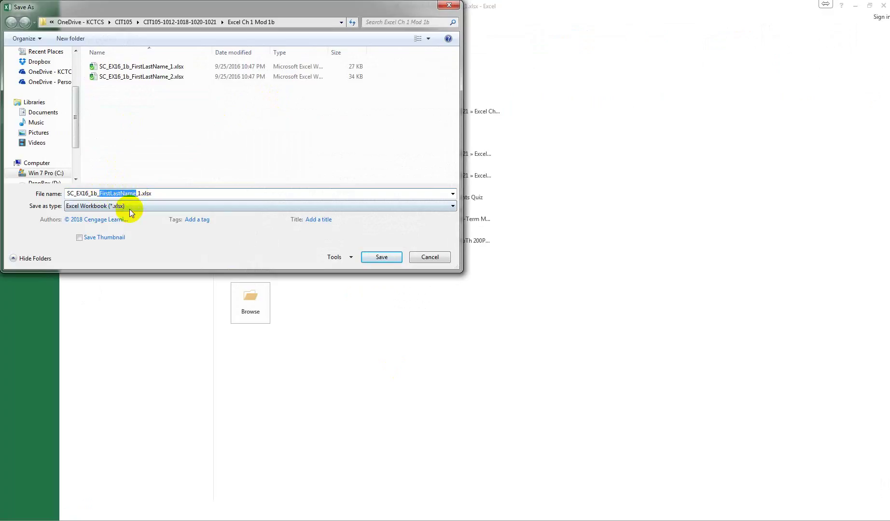
type("StacyFrench")
left_click(380, 257)
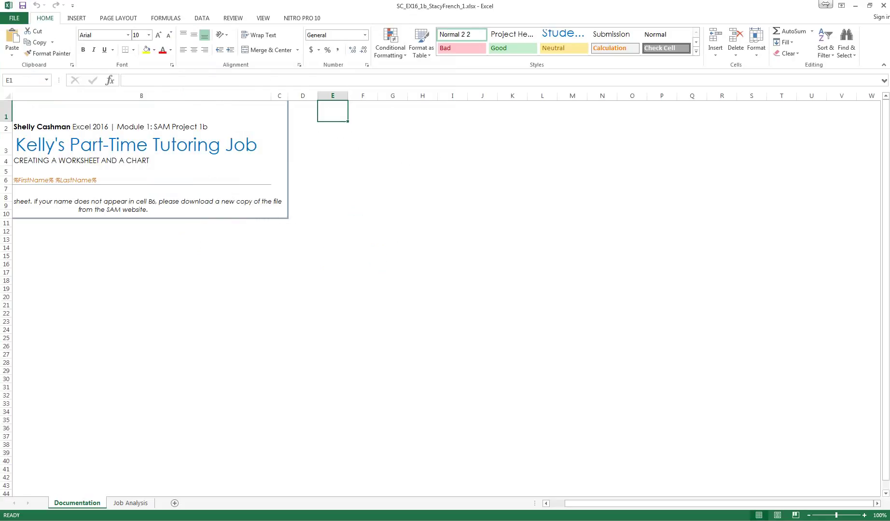
Step: On Job Analysis, autofit column A and centre 'Kelly's Part-Time Tutoring Job' across A1:D1
left_click(133, 503)
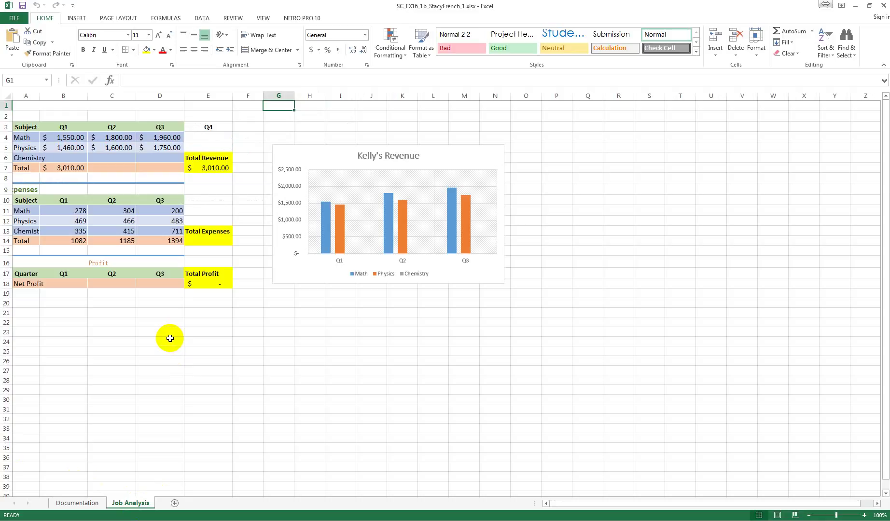
double_click(39, 94)
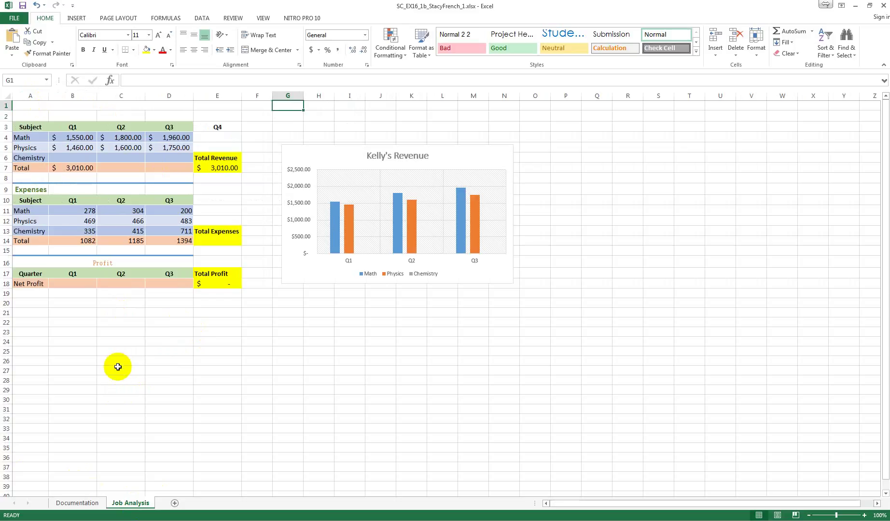
left_click(28, 108)
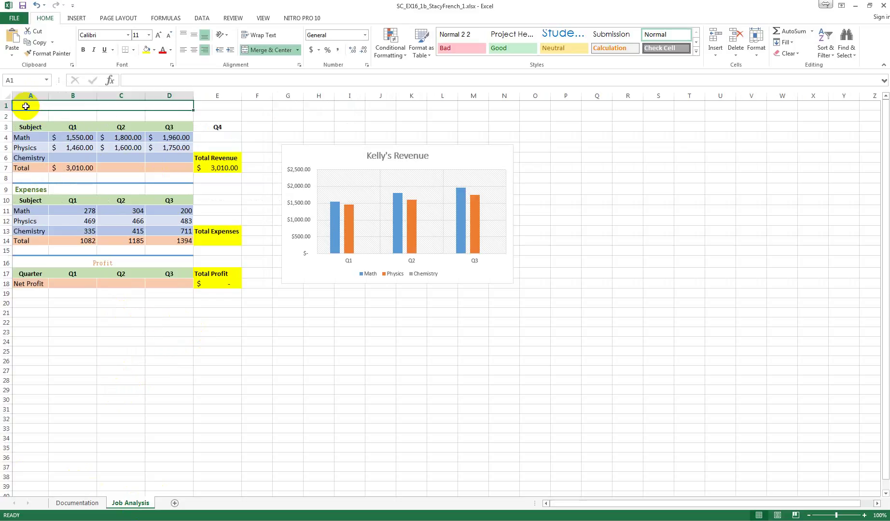
type("Kelly")
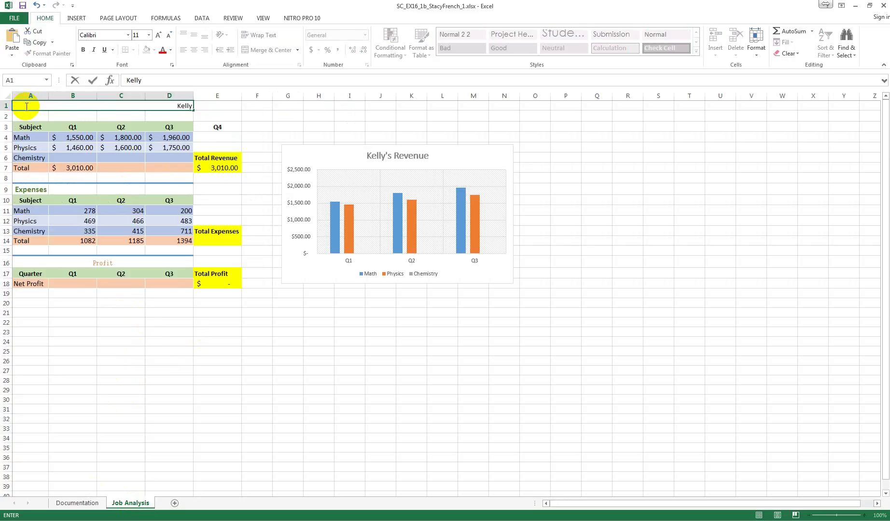
type("'s Part-Time Tut")
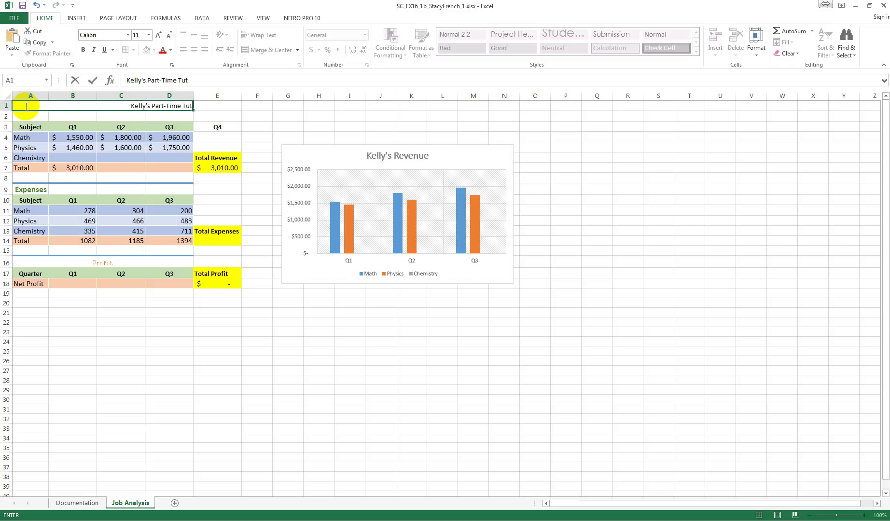
type("oring Job")
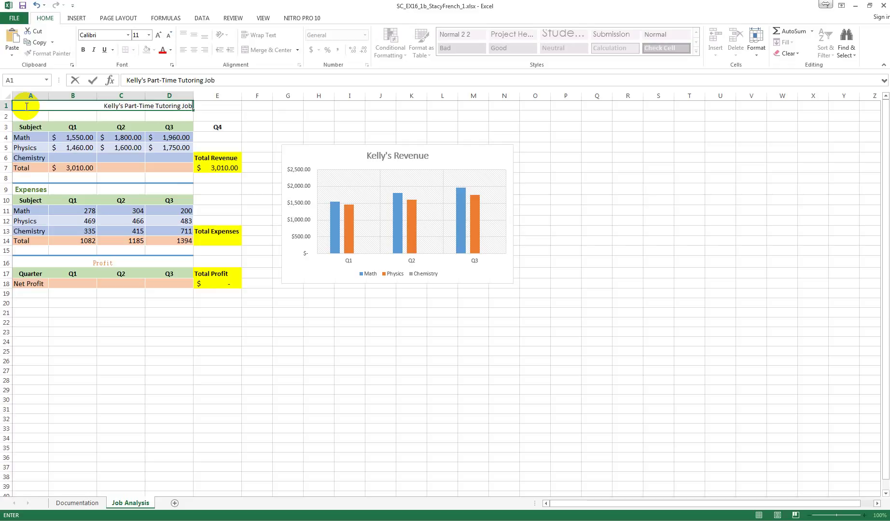
key("Return")
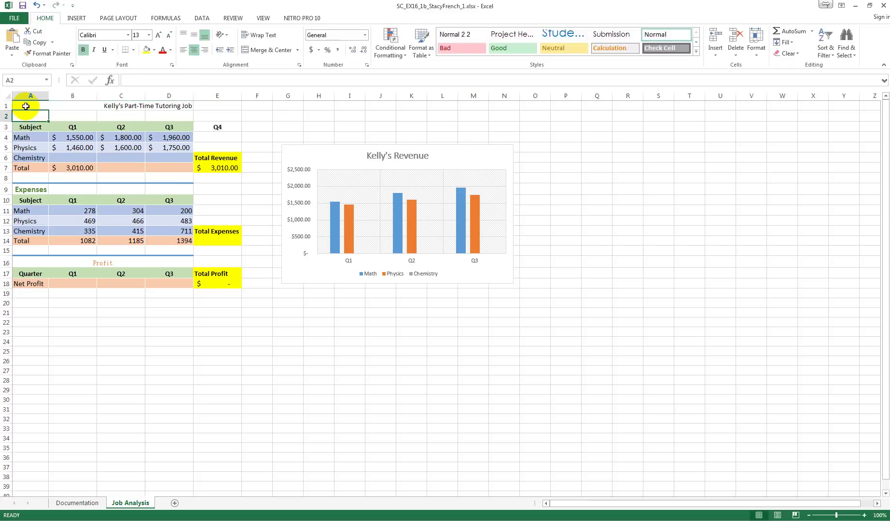
left_click(95, 107)
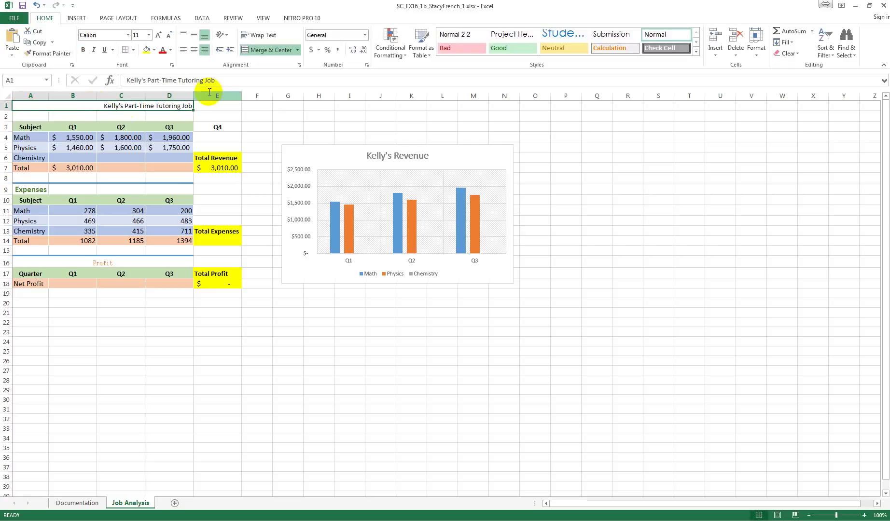
left_click(193, 49)
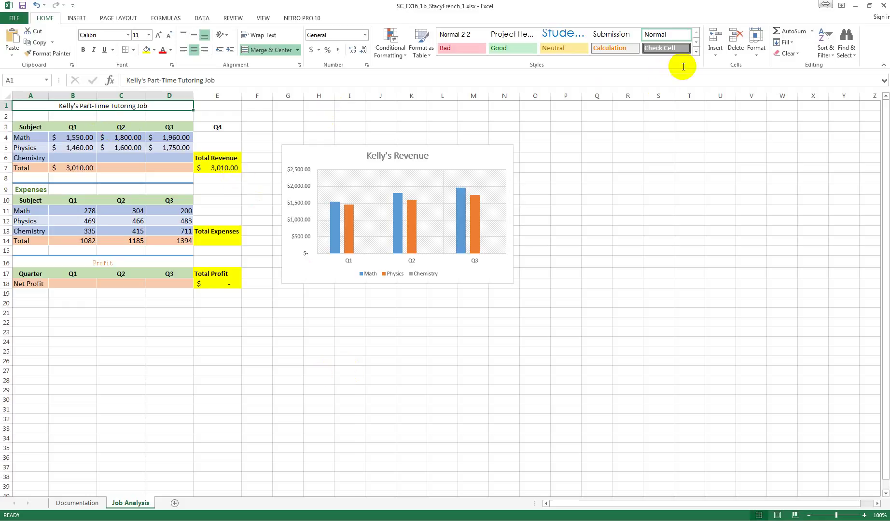
Step: Apply Heading 1 to the title and merge-centre a new 'Revenue' heading across A2:D2
left_click(696, 51)
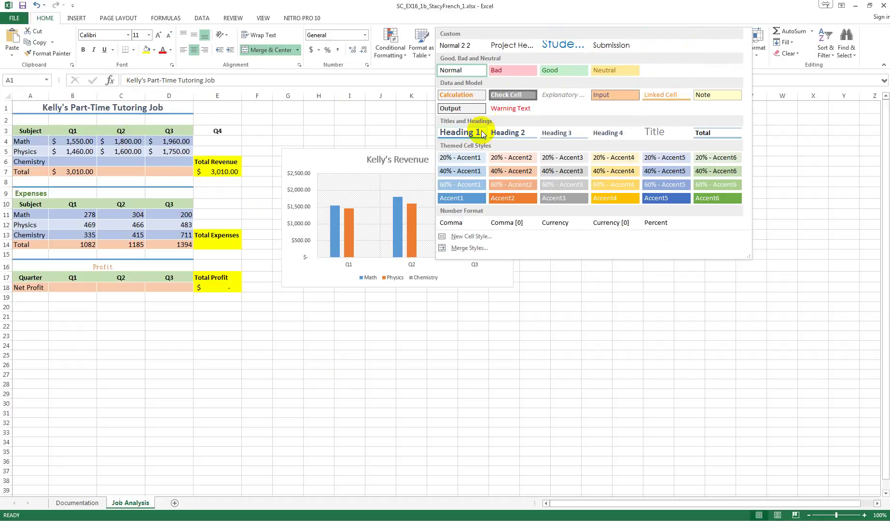
left_click(466, 132)
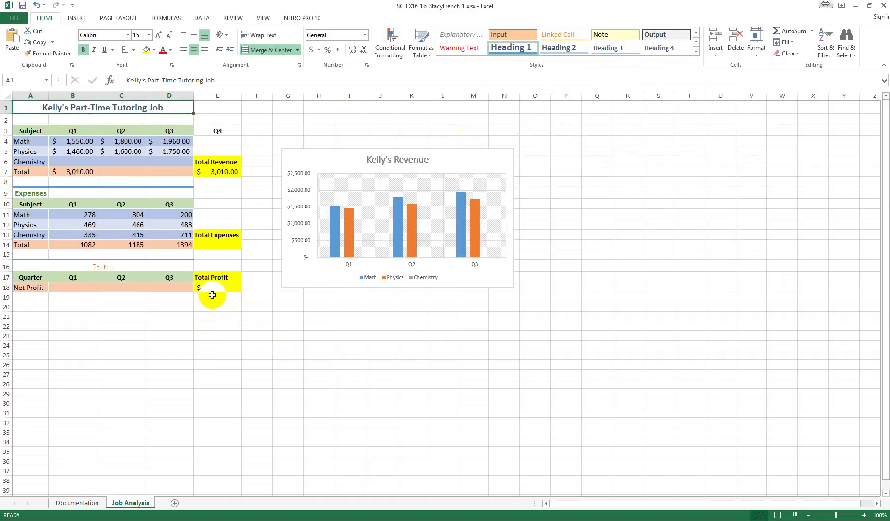
left_click(30, 121)
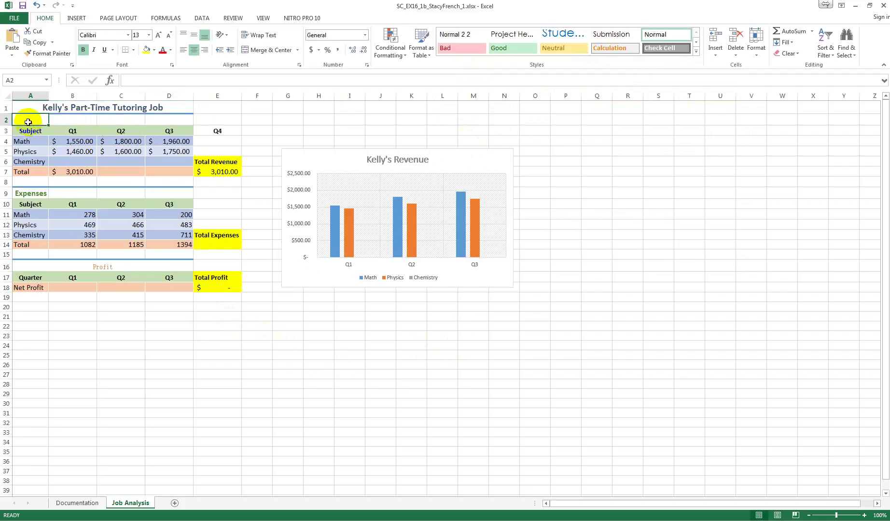
type("Rev")
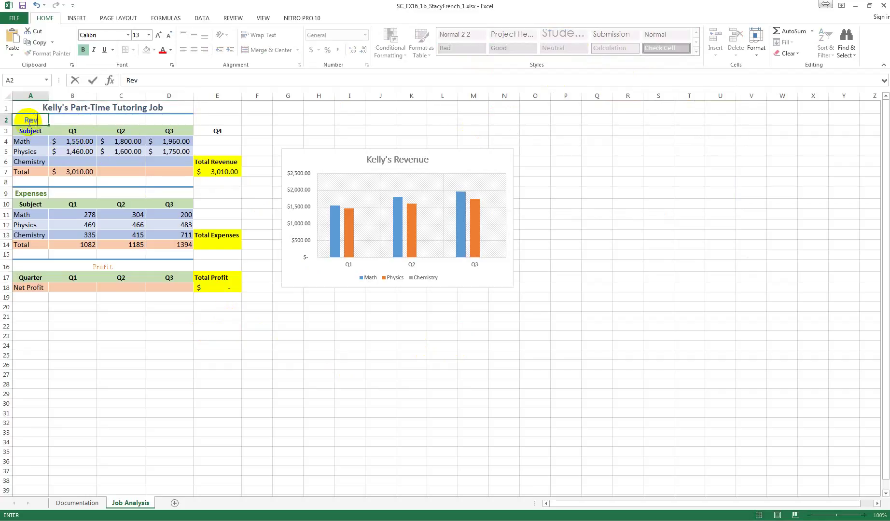
type("enue")
key("Return")
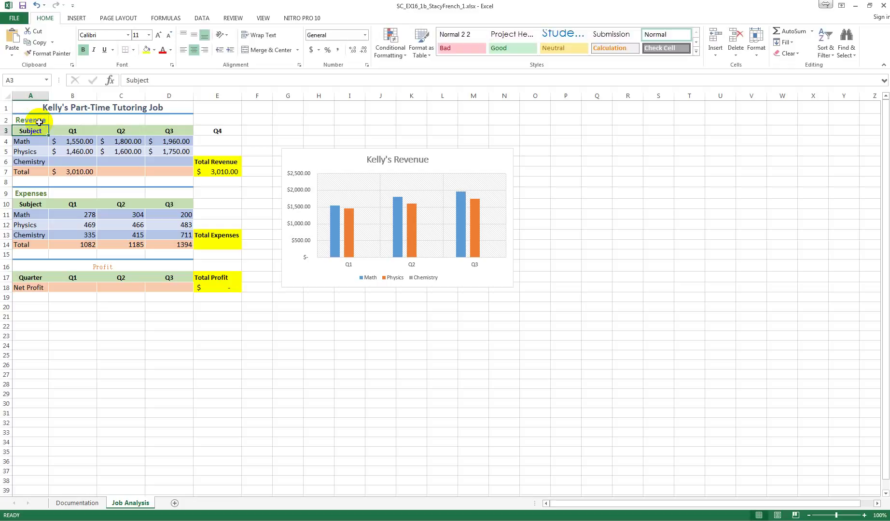
left_click(32, 120)
left_click_drag(32, 121, 162, 123)
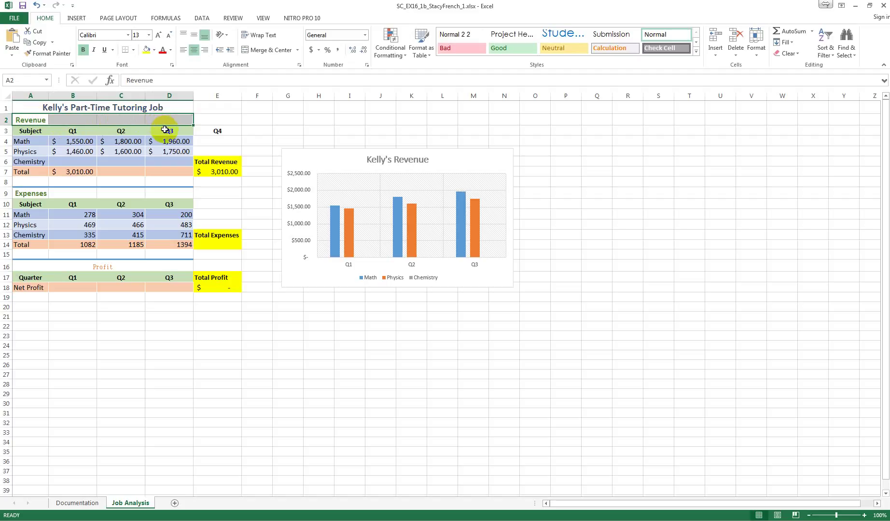
left_click(278, 49)
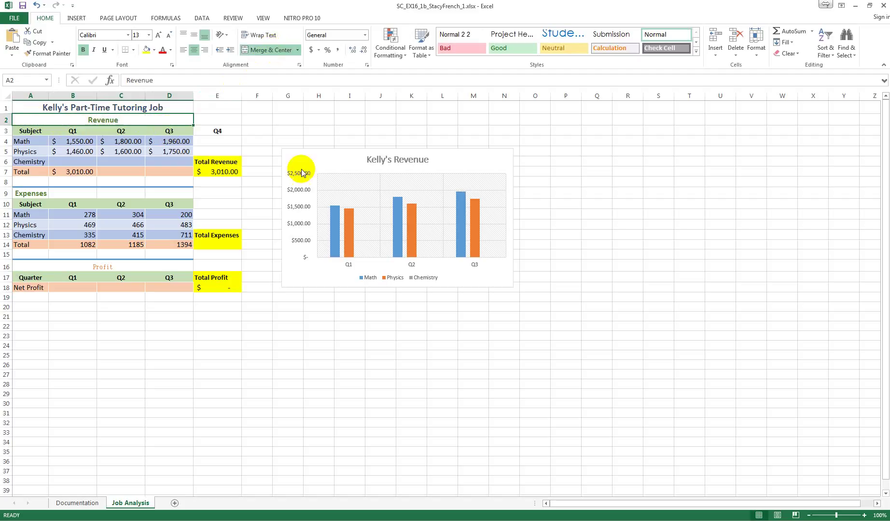
left_click(254, 347)
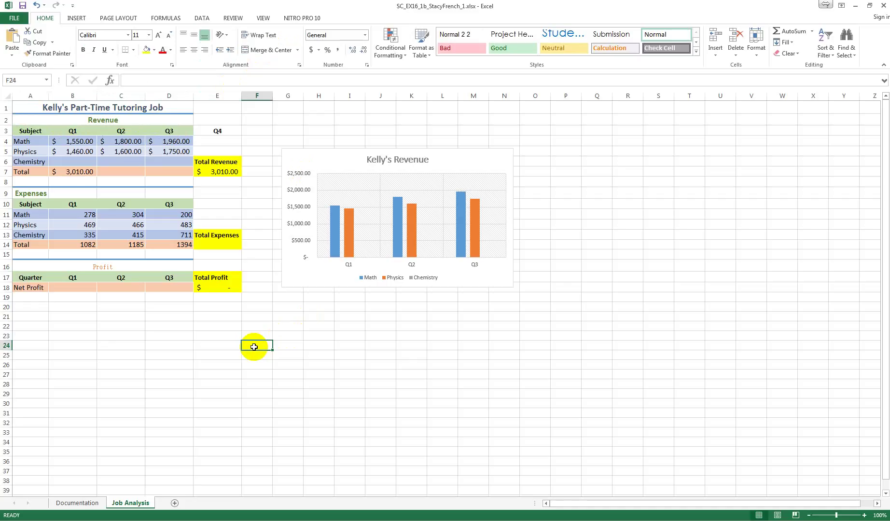
Step: Clear the stray Q4 label from cell E3
left_click(215, 131)
right_click(214, 131)
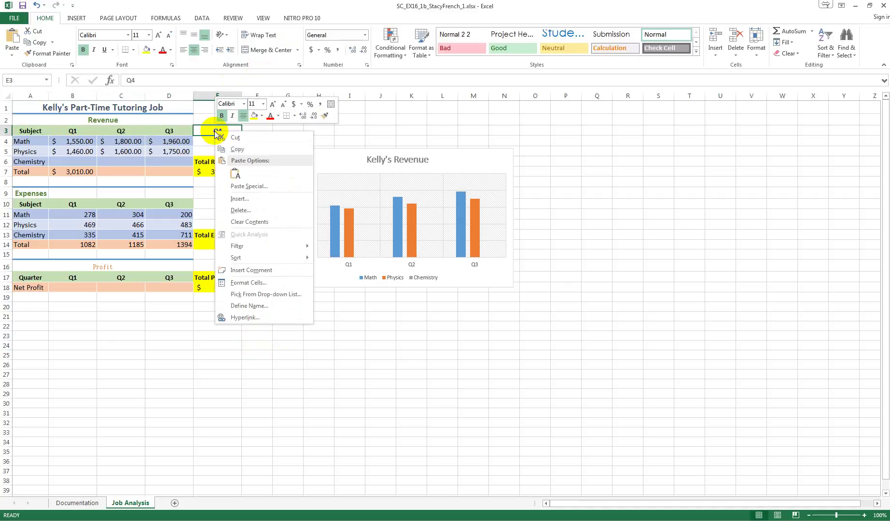
left_click(250, 222)
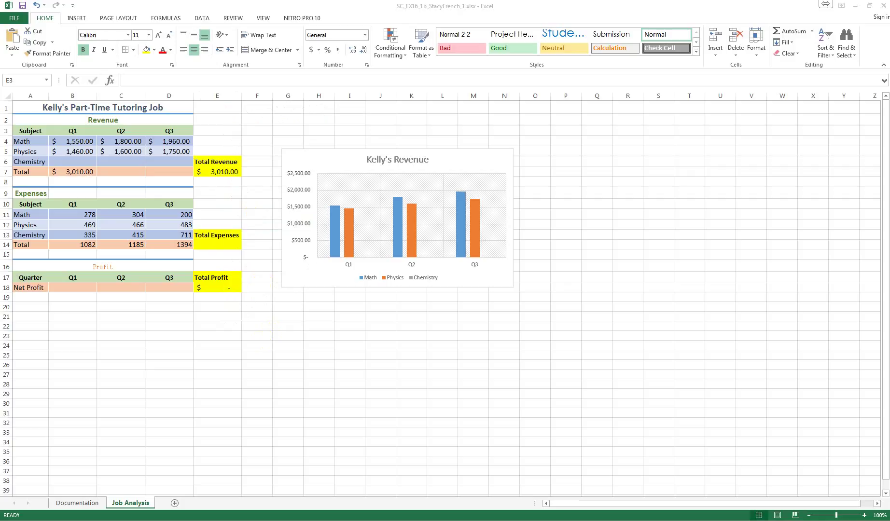
Step: Enter Chemistry revenue of 1800, 1950 and 2020 in B6:D6
left_click(73, 162)
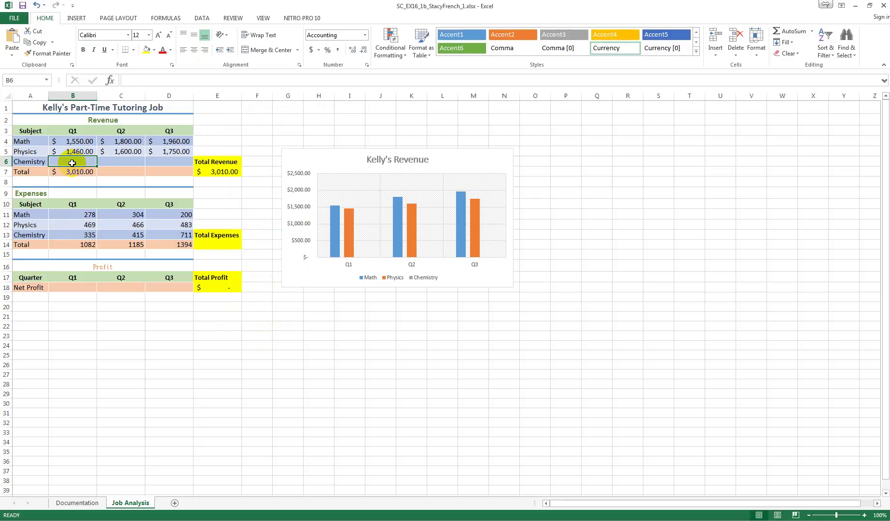
type("1800")
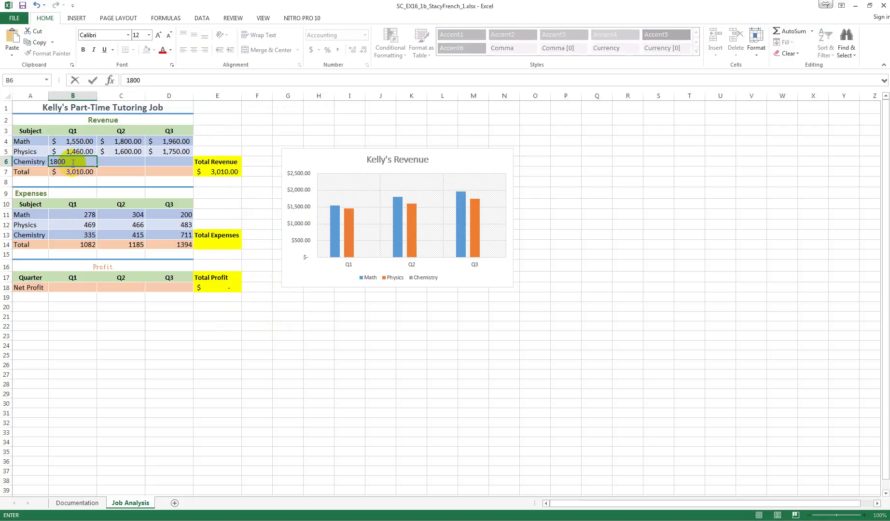
key("Tab")
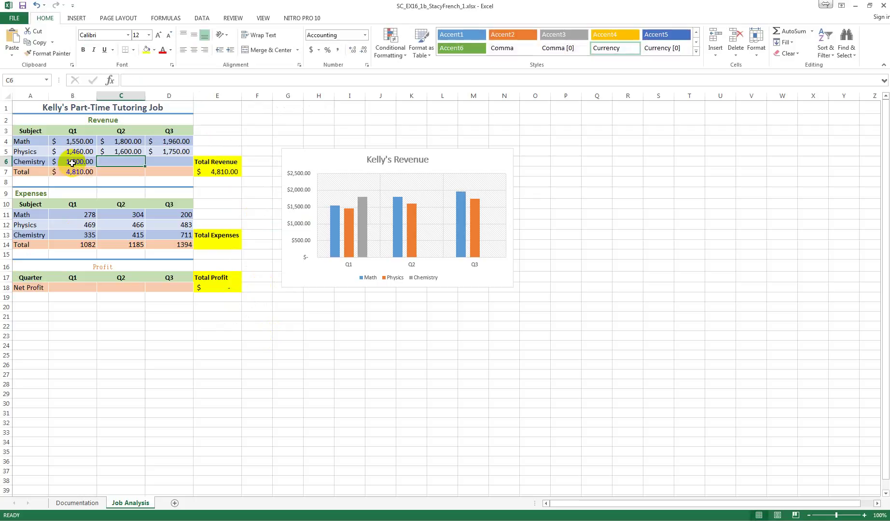
type("1950")
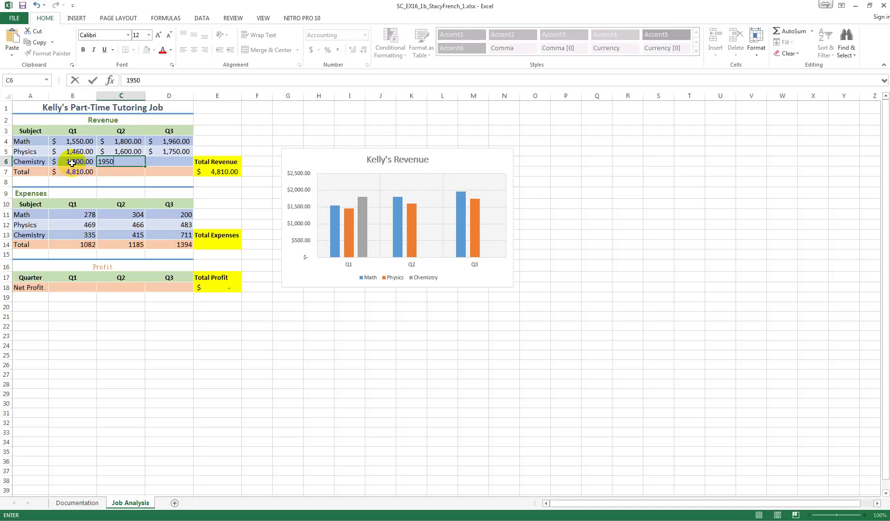
key("Tab")
type("2020")
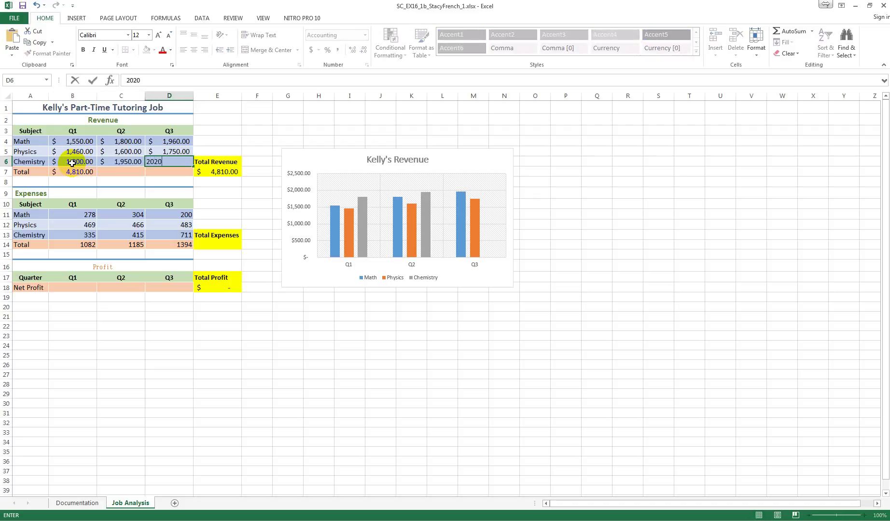
key("Return")
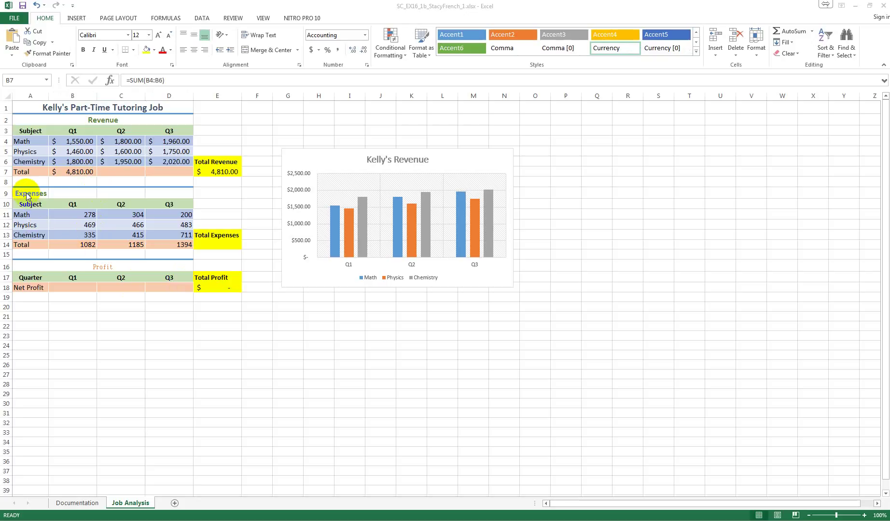
Step: Merge and centre the Expenses heading across A9:D9
left_click_drag(25, 193, 148, 195)
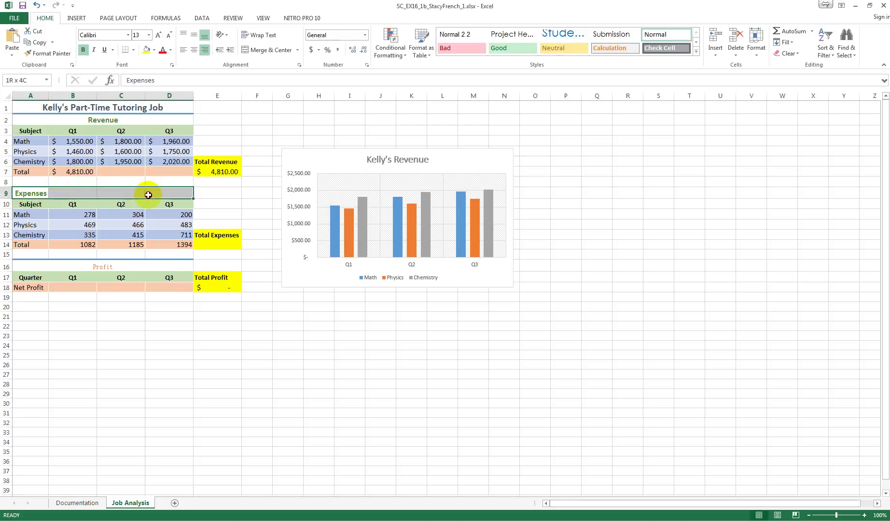
left_click(267, 49)
left_click(232, 400)
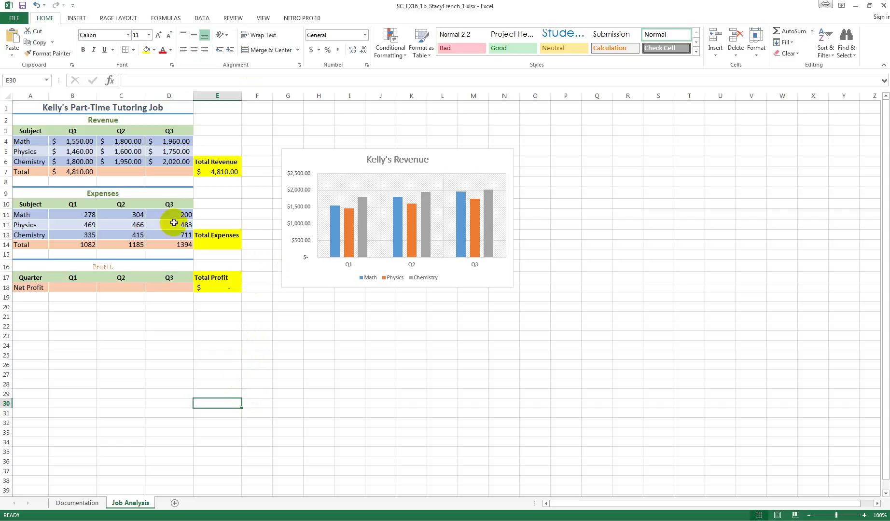
Step: Apply Accounting number format to the expense figures in B11:D14
left_click(65, 218)
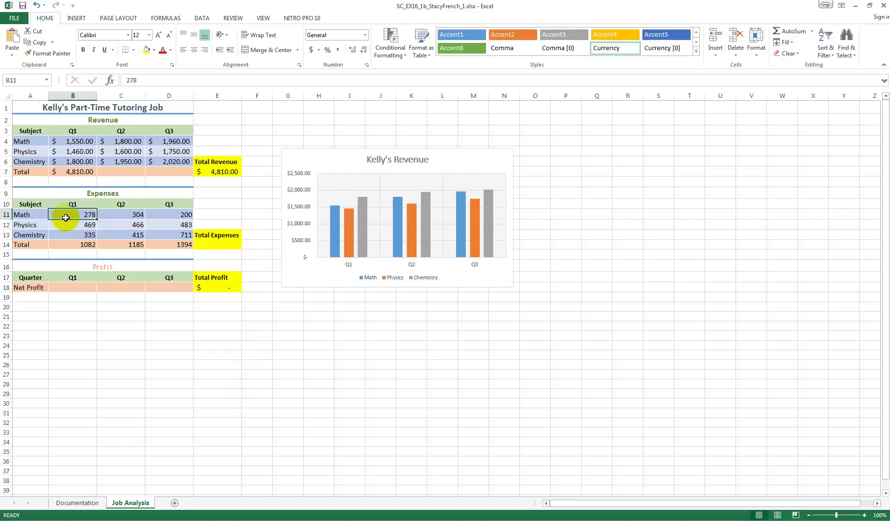
left_click_drag(65, 217, 159, 240)
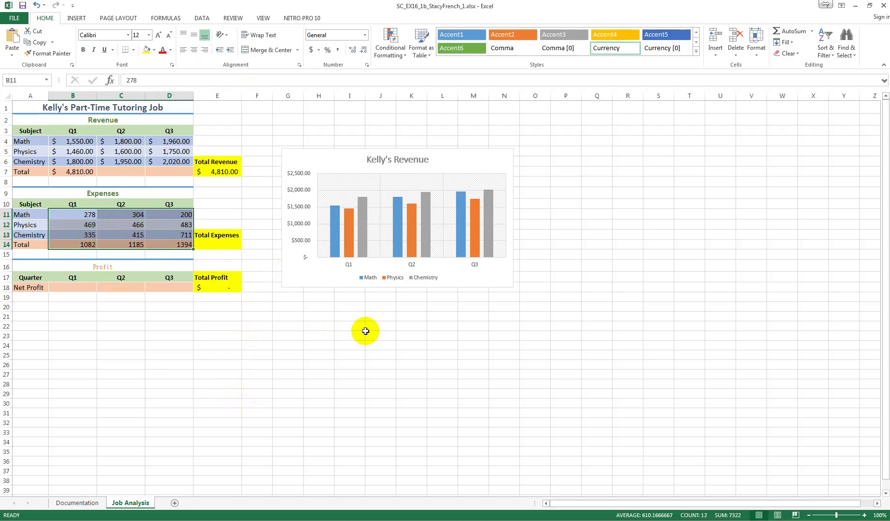
left_click(365, 35)
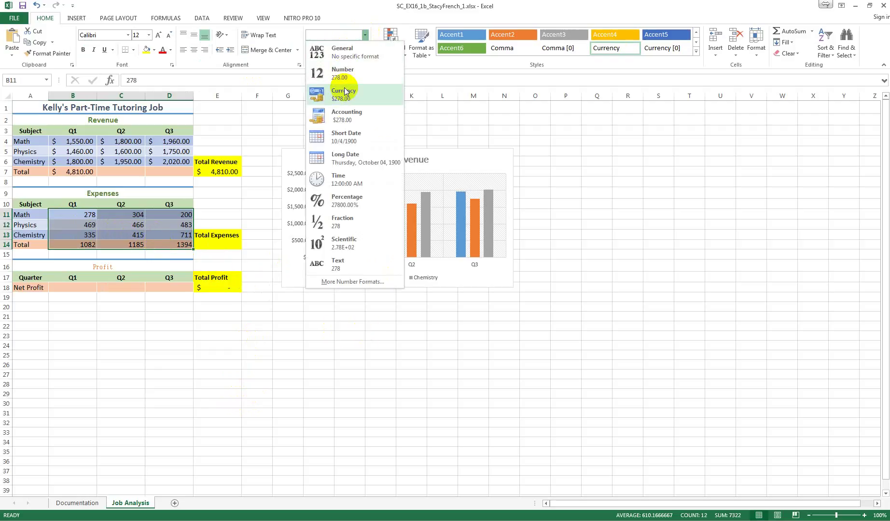
left_click(345, 114)
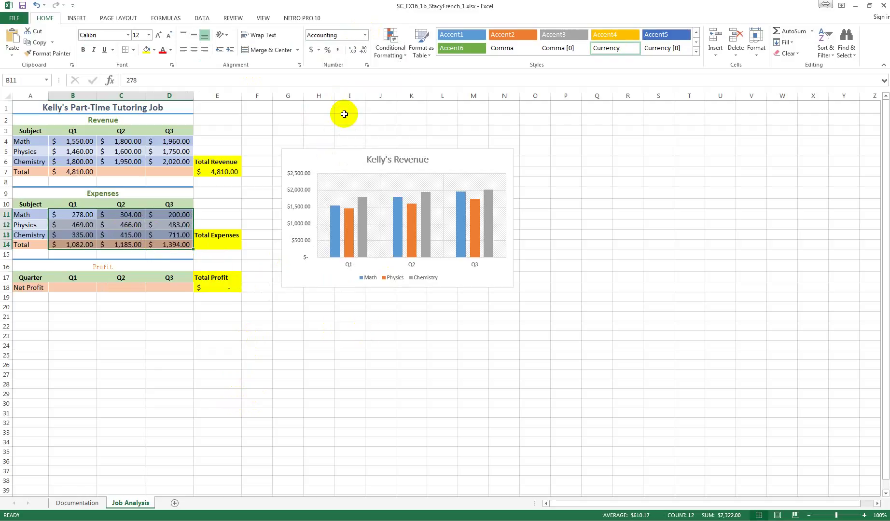
left_click(367, 64)
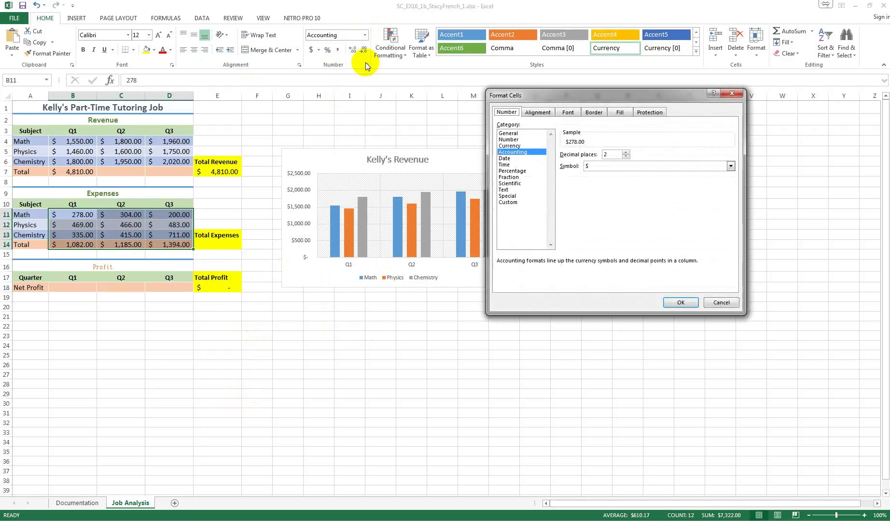
left_click(681, 302)
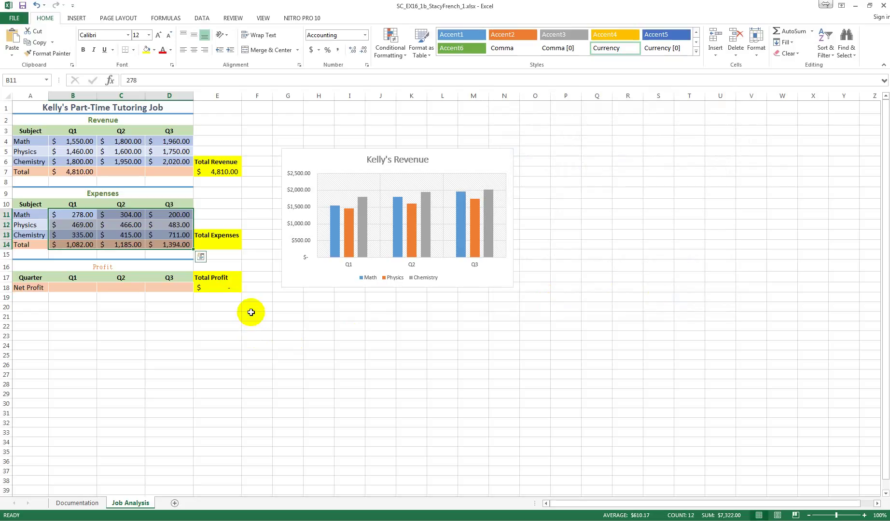
Step: Enter =SUM(B14:D14) in E14 so Total Expenses shows $3,661.00
left_click(87, 246)
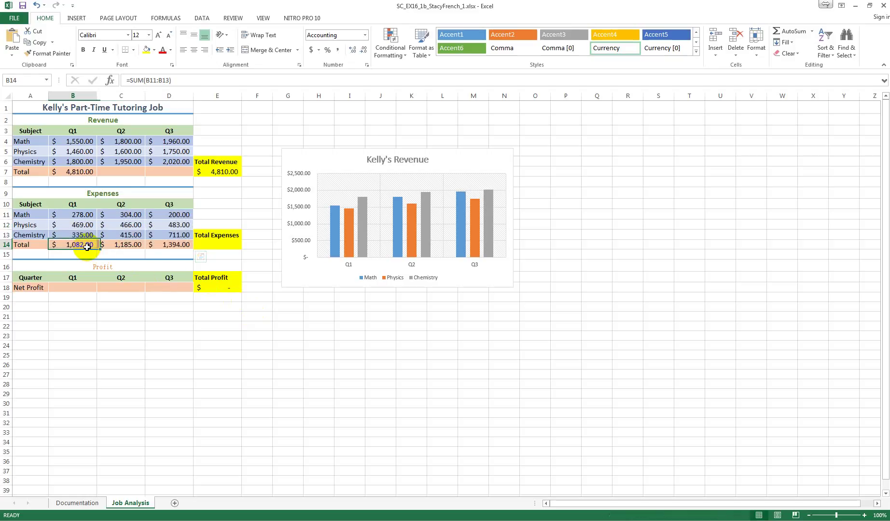
left_click(218, 245)
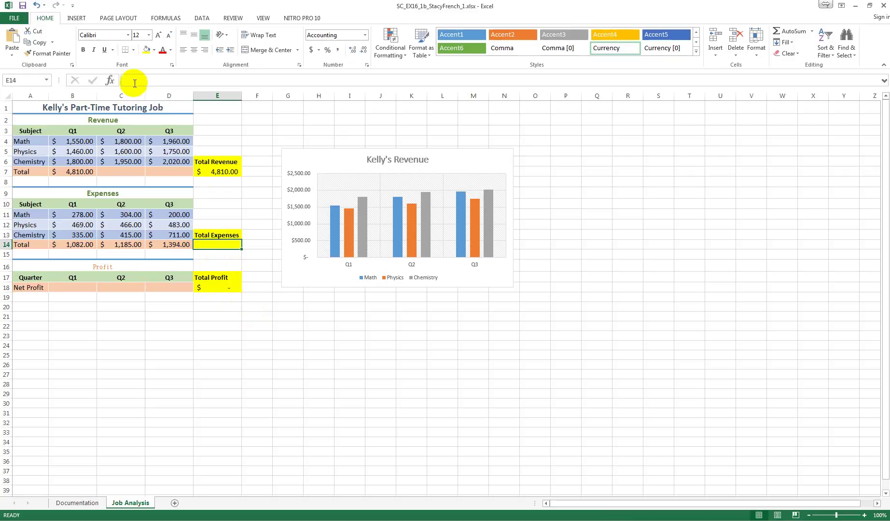
left_click(111, 81)
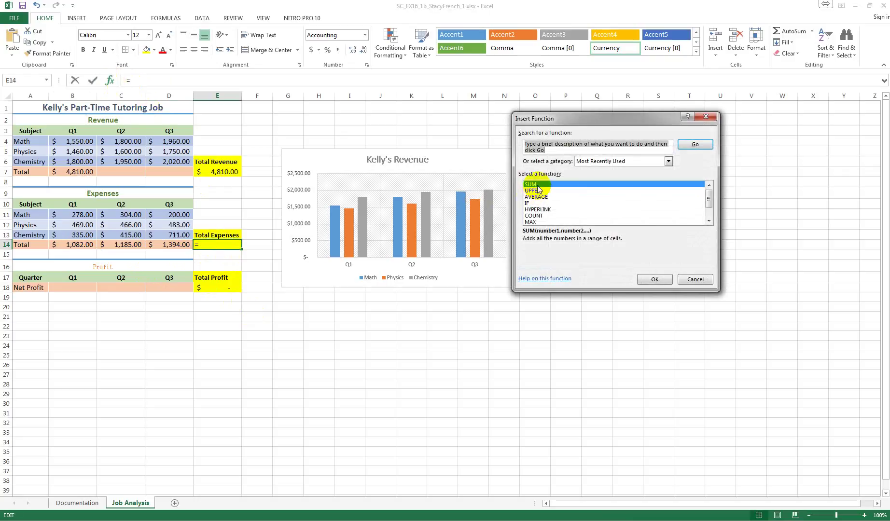
left_click(655, 281)
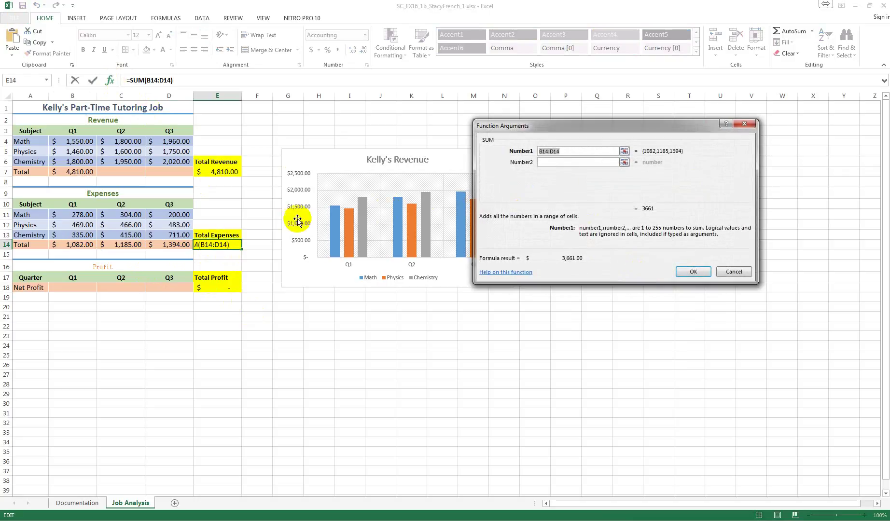
left_click_drag(71, 245, 150, 246)
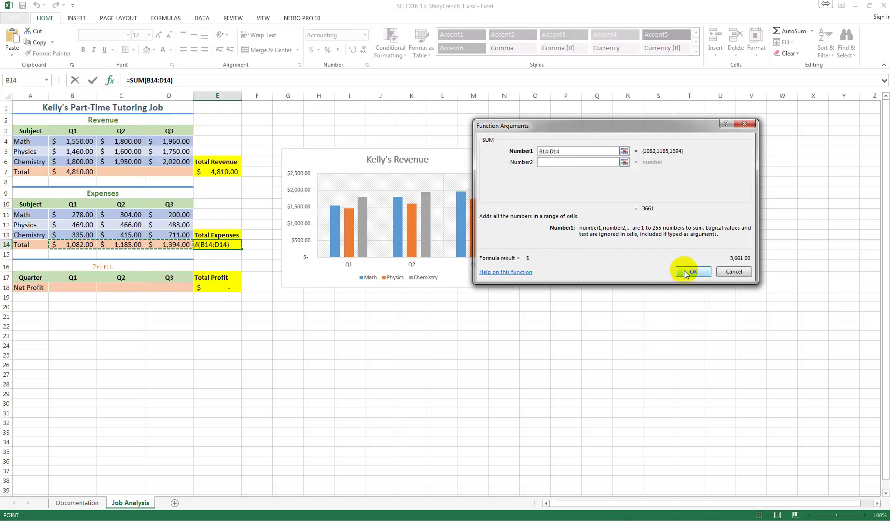
left_click(683, 270)
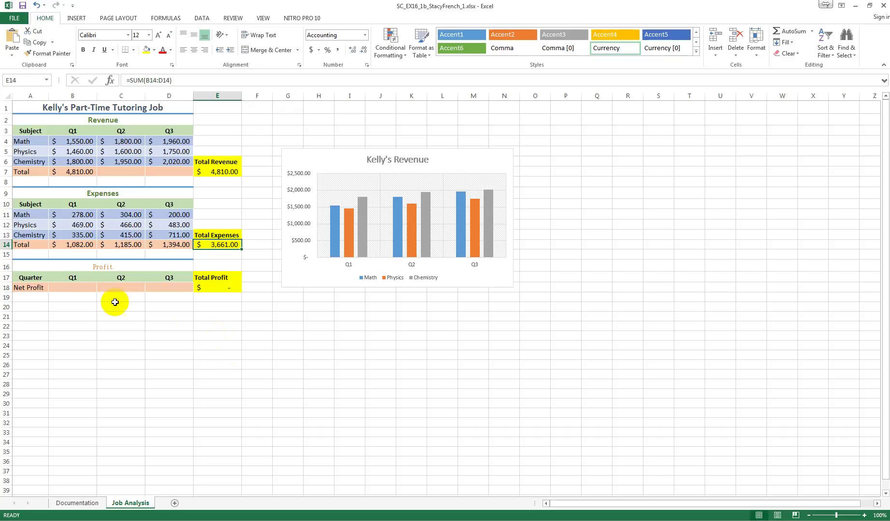
Step: Format the Profit heading in A16 as bold Calibri, size 13, Green Accent 6
left_click(64, 266)
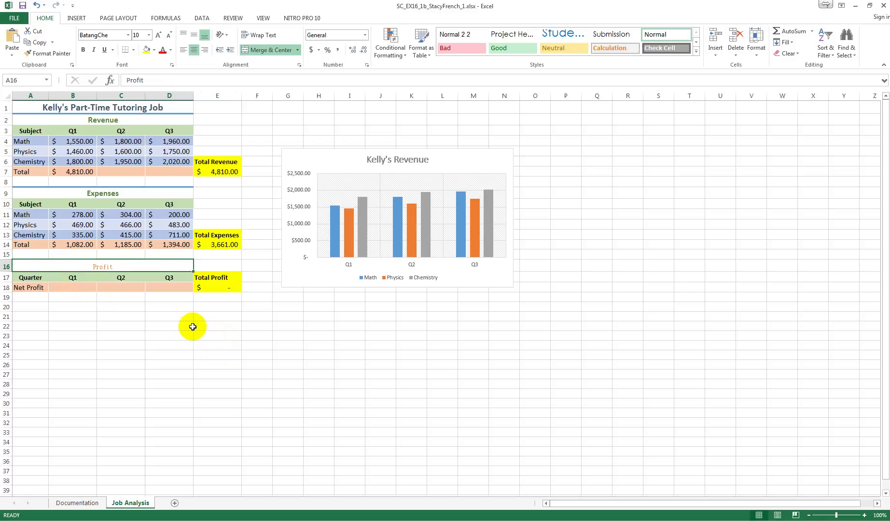
left_click(83, 51)
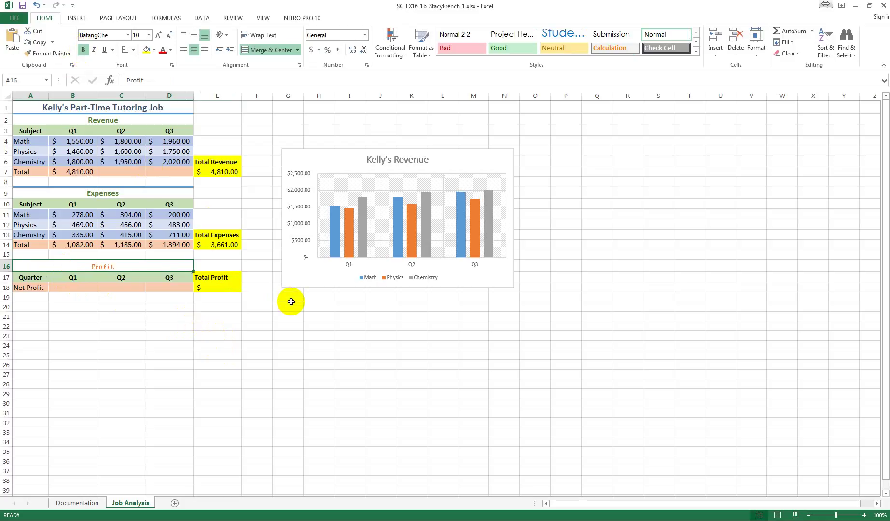
left_click(128, 35)
left_click(119, 71)
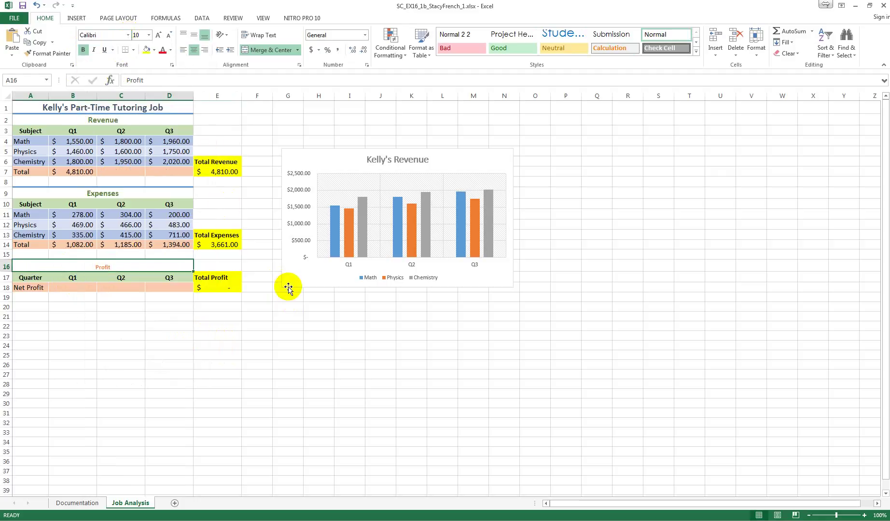
left_click(149, 35)
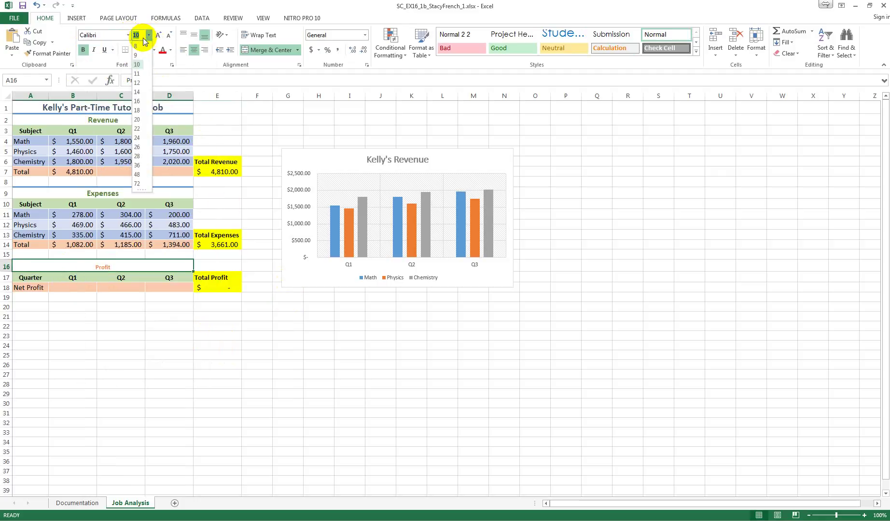
type("13")
key("Return")
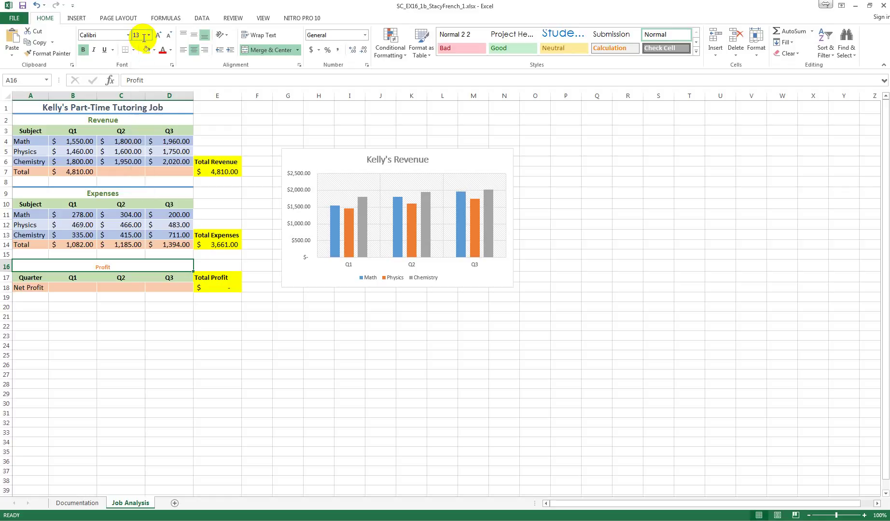
left_click(170, 51)
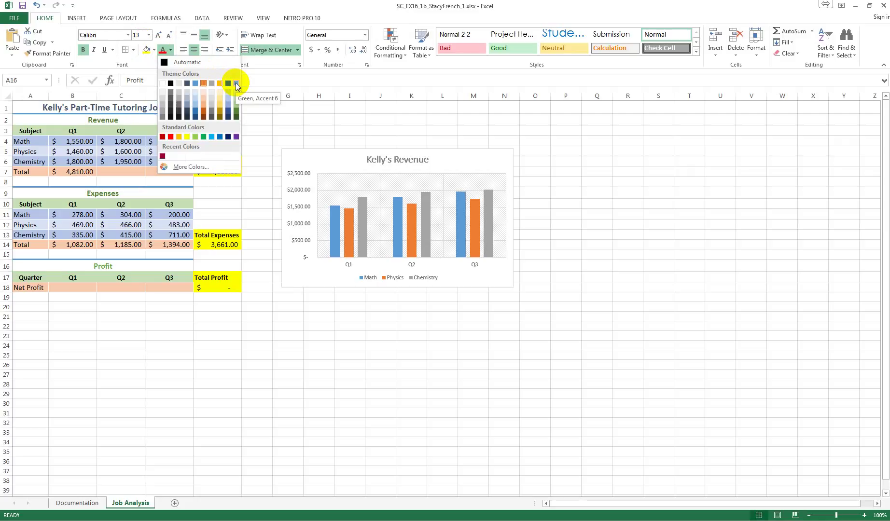
left_click(235, 112)
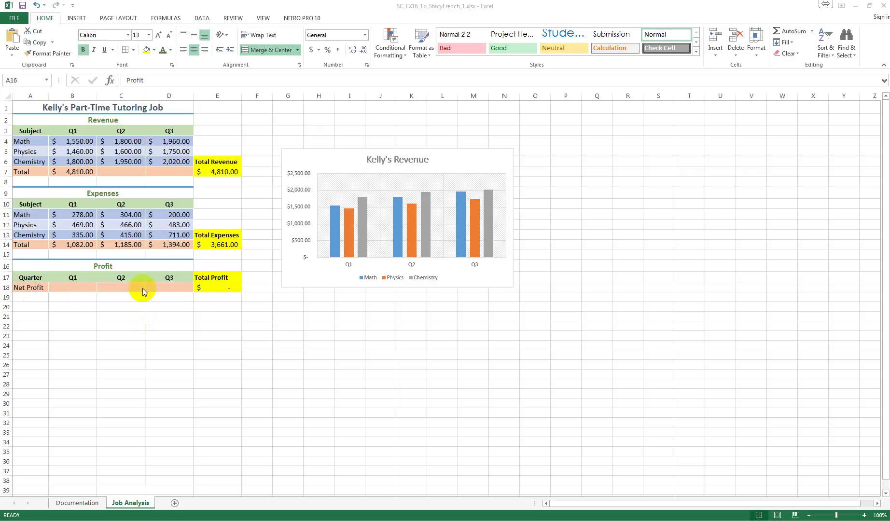
Step: Enter =B7-B14 in B18 and fill it across to D18 for Q1–Q3 net profit
left_click(76, 287)
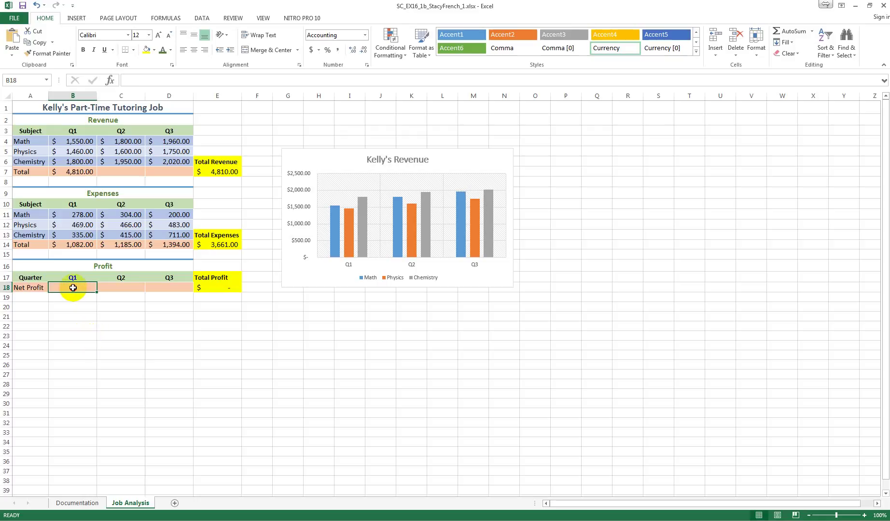
type("=")
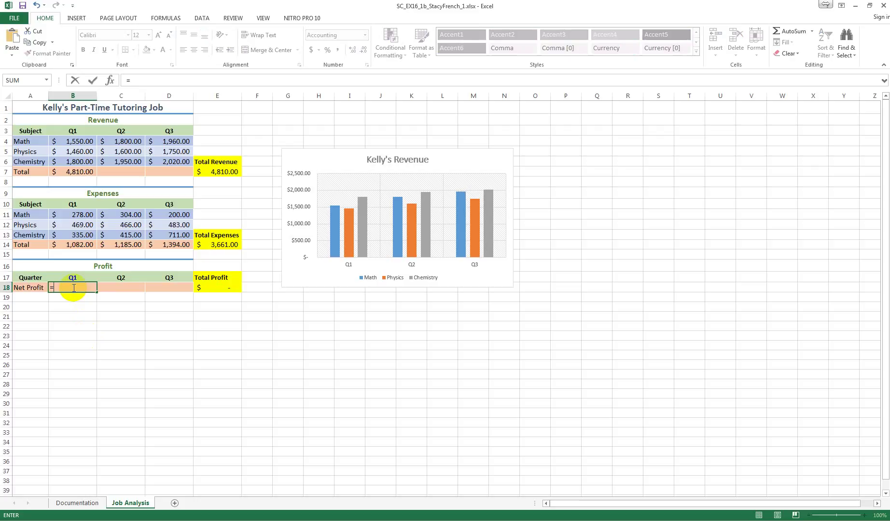
type("B7-B14")
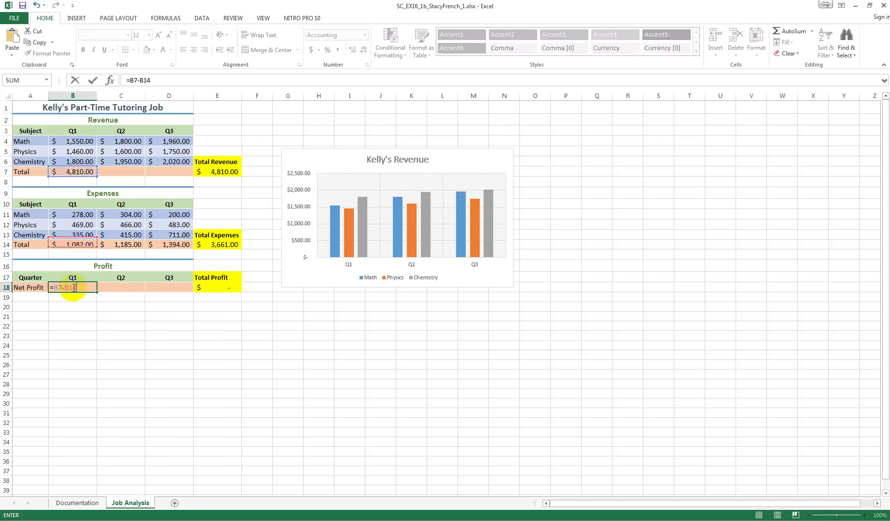
key("Return")
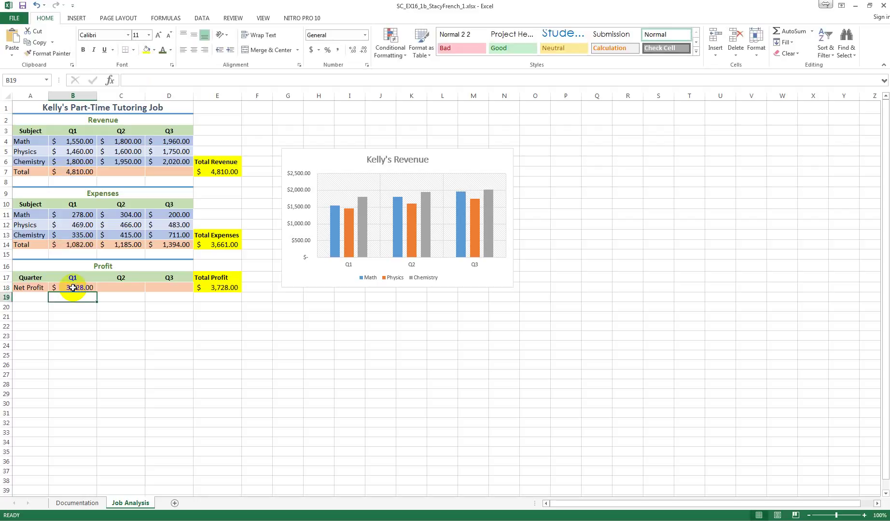
left_click(87, 288)
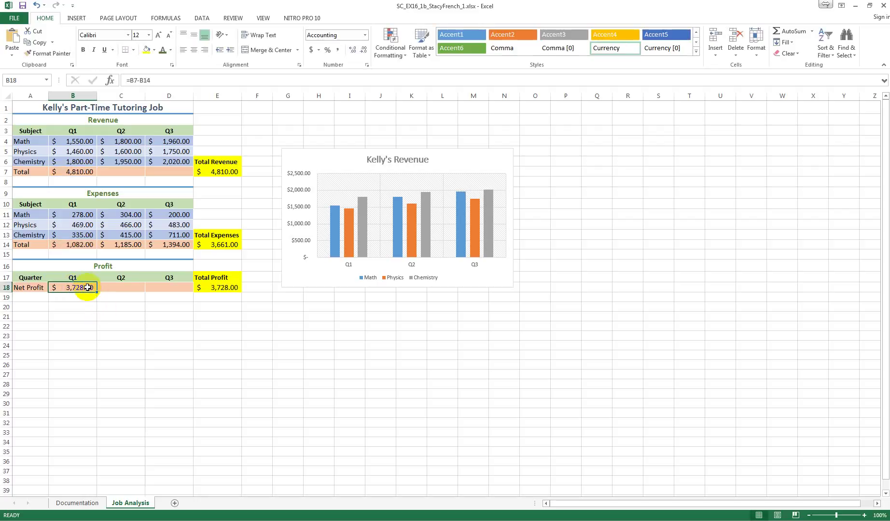
left_click_drag(96, 292, 173, 294)
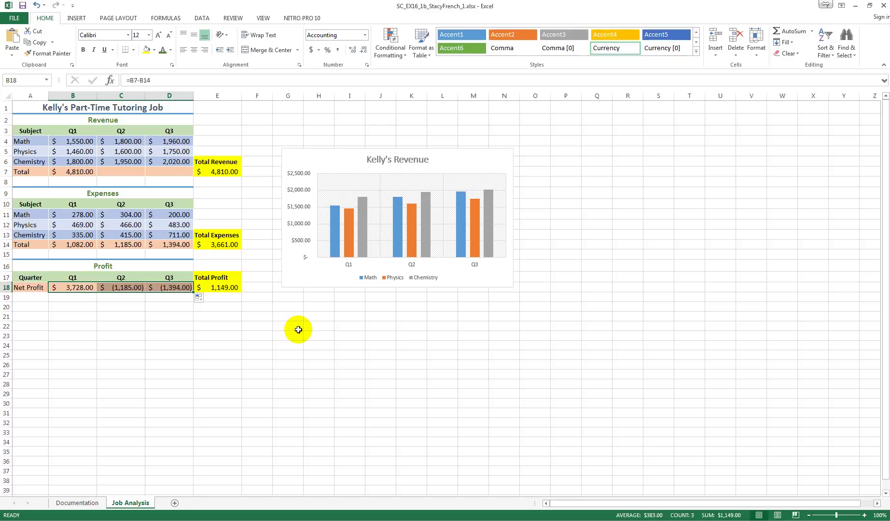
Step: Set the Job Analysis sheet tab colour to Blue
right_click(133, 503)
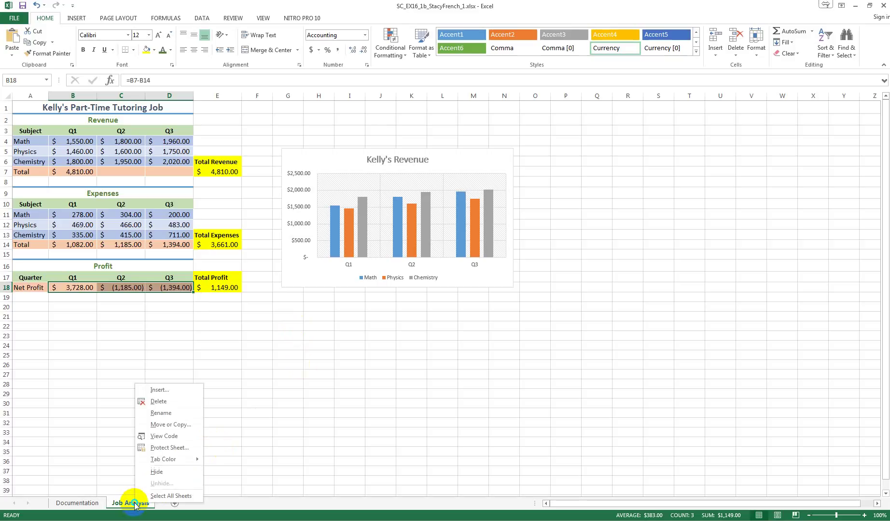
mouse_move(190, 463)
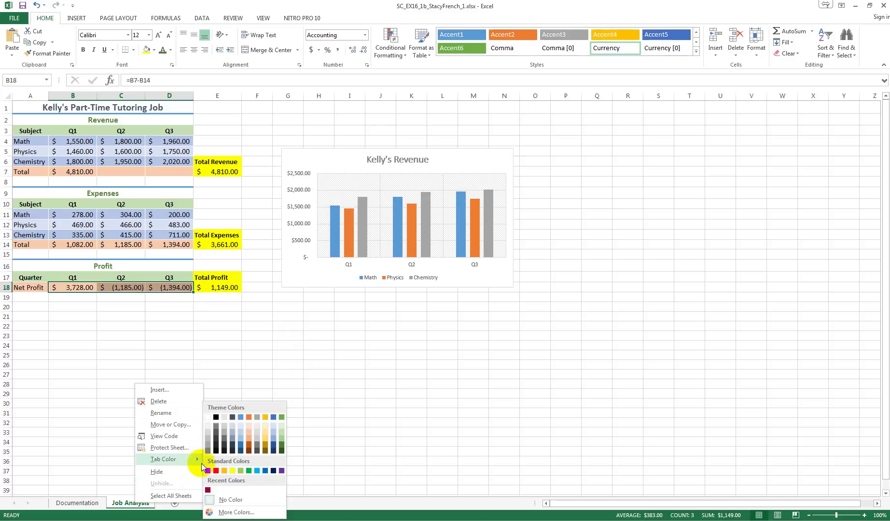
left_click(266, 471)
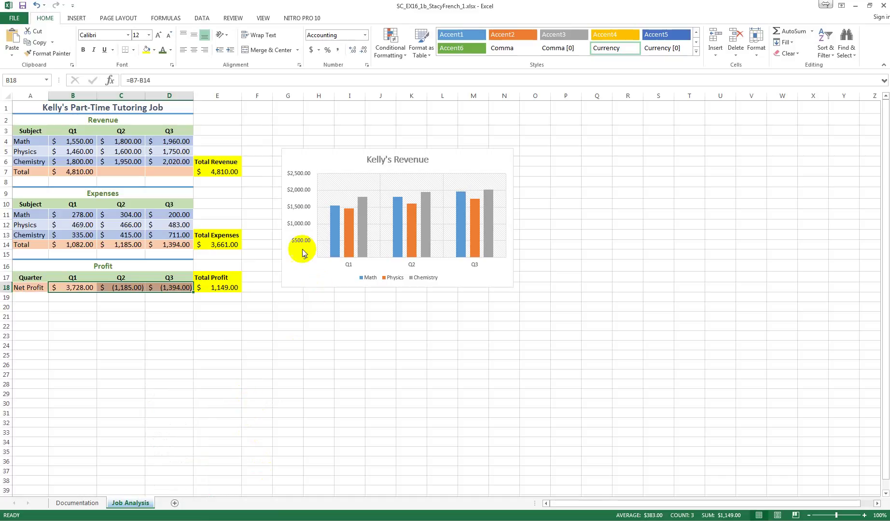
left_click(293, 160)
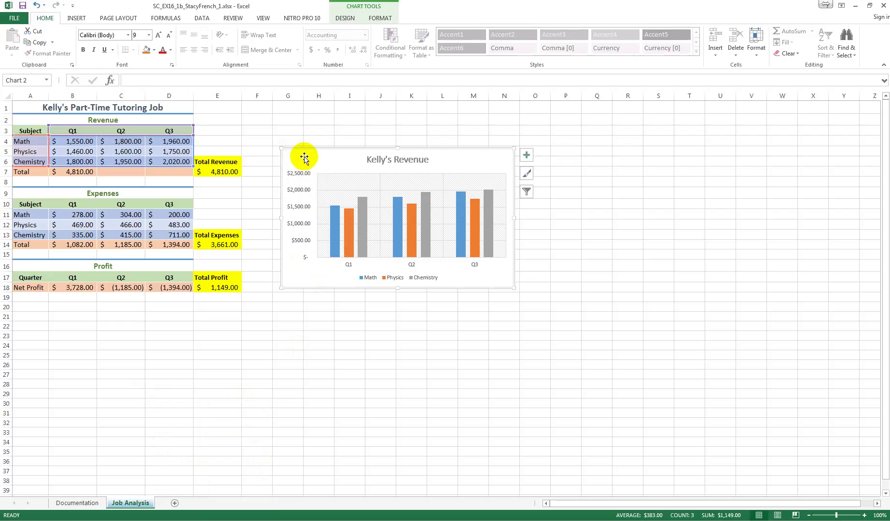
Step: Apply Chart Style 2 to the Kelly's Revenue column chart
left_click(345, 18)
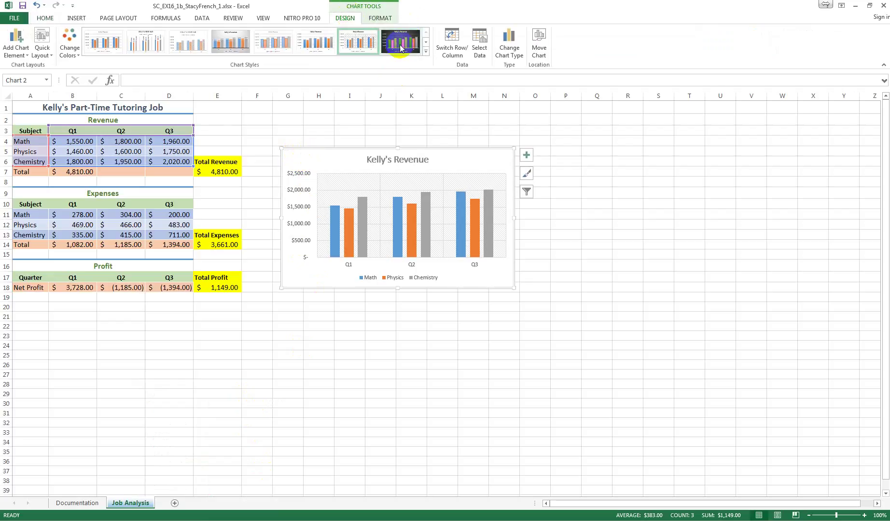
left_click(424, 52)
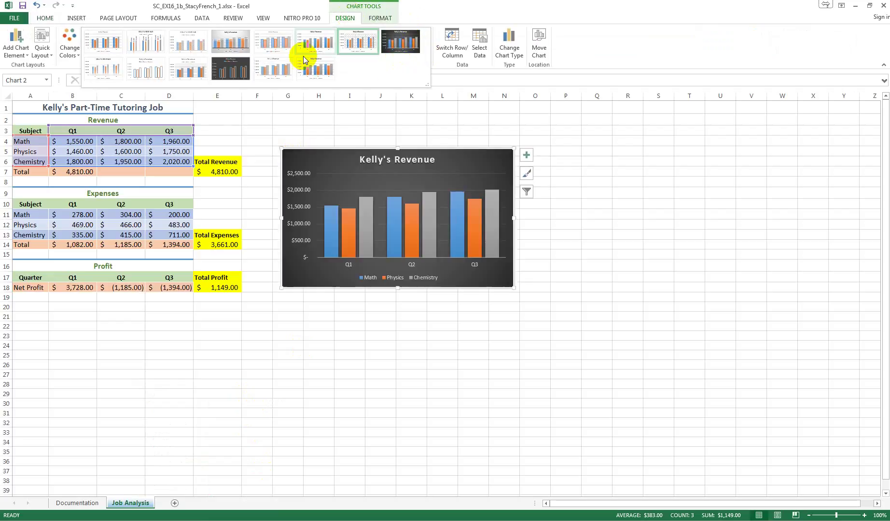
left_click(149, 42)
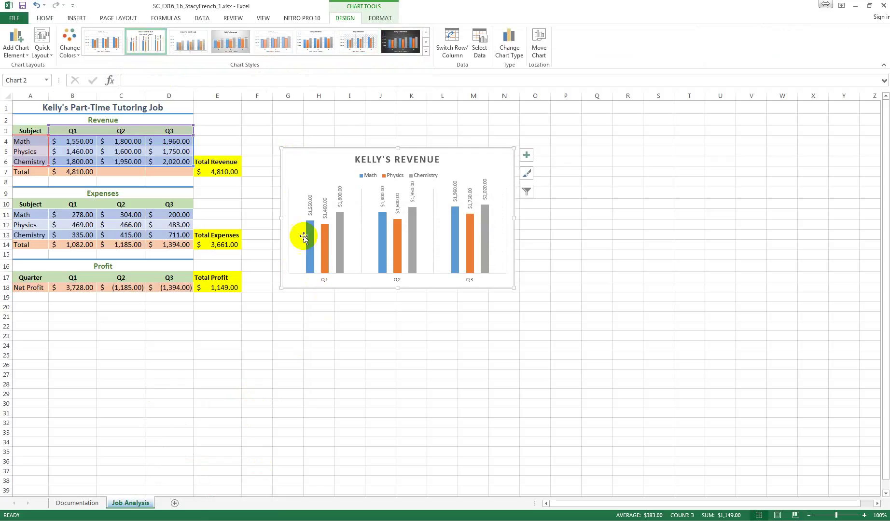
Step: Move the chart to a new sheet named 'Q1-Q3 Revenue', then return to Job Analysis
right_click(295, 162)
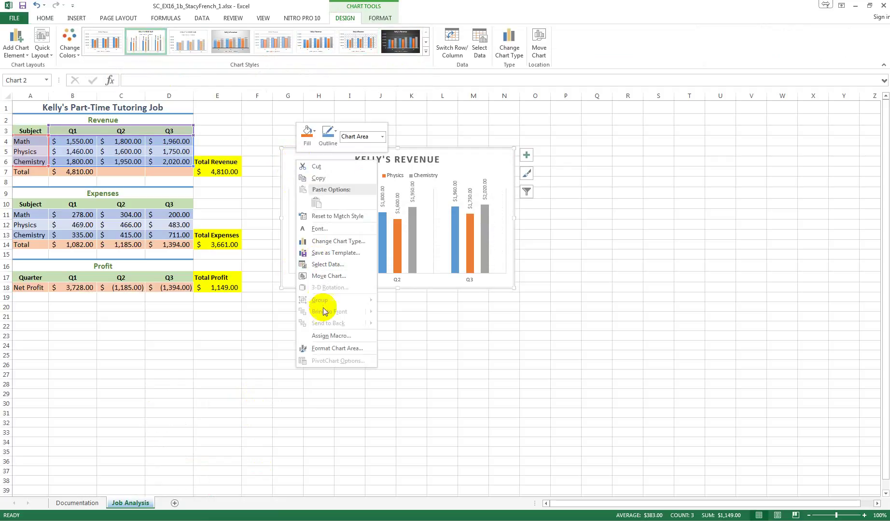
left_click(329, 276)
left_click(285, 257)
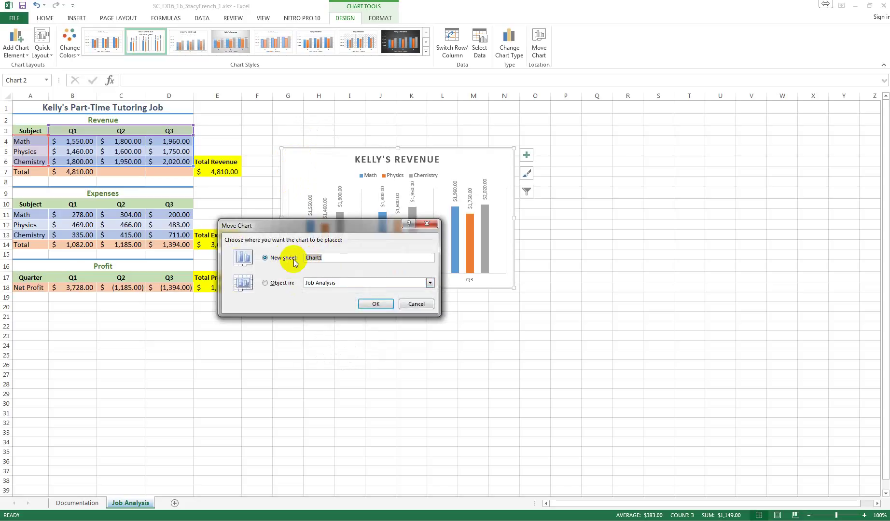
type("Q1-Q3 Revenue")
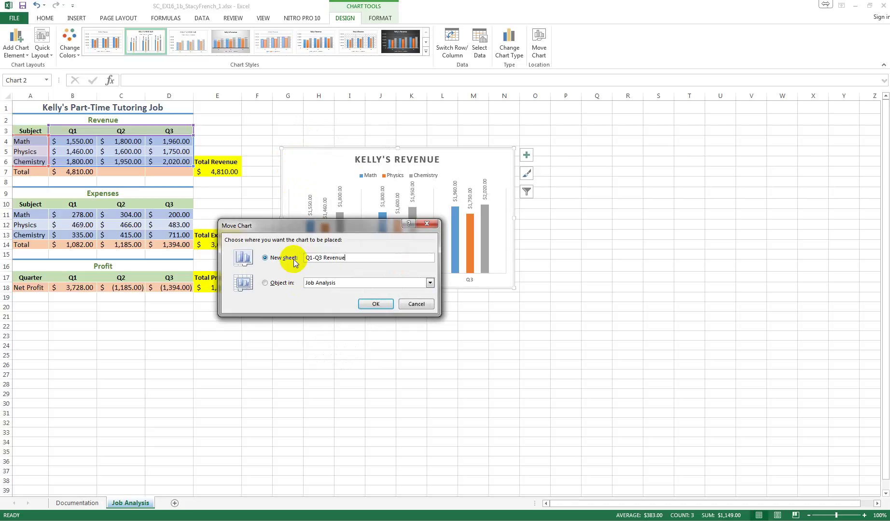
left_click(377, 304)
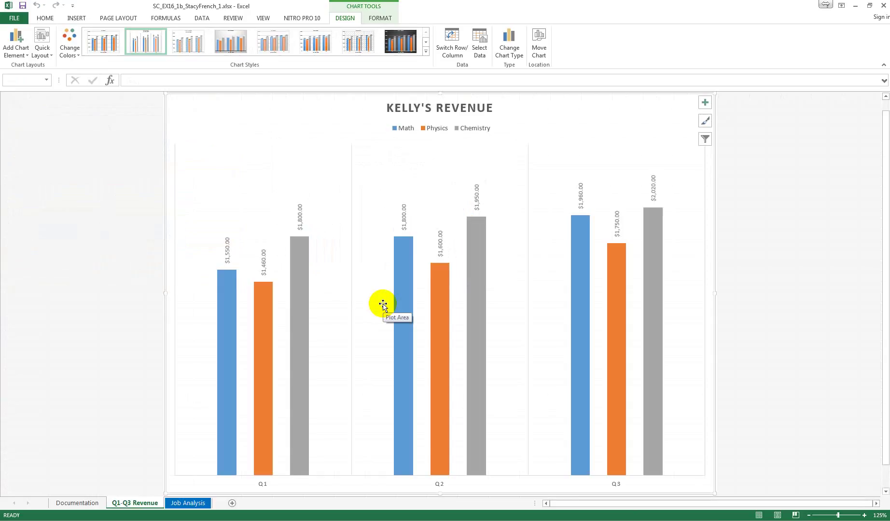
left_click(189, 504)
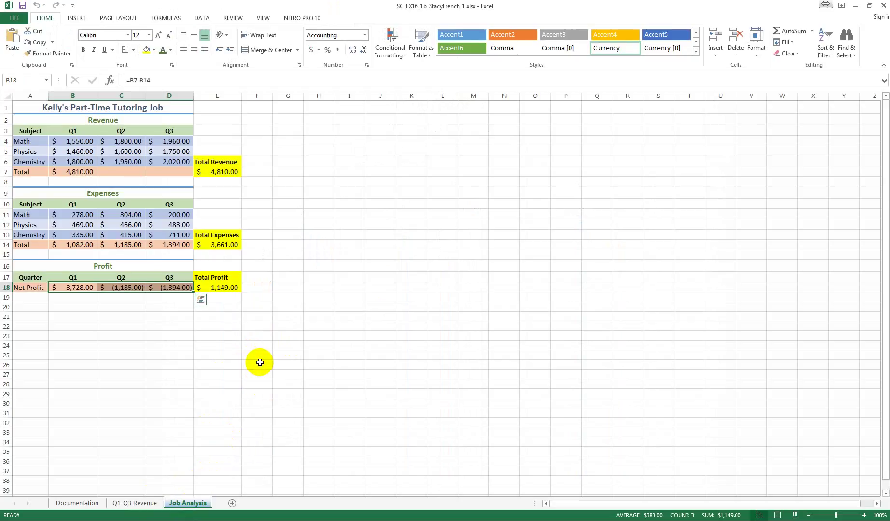
Step: Insert a 2-D pie chart from A11:A13 (Math, Physics, Chemistry) and D11:D13 (Q3 expenses)
left_click(71, 216)
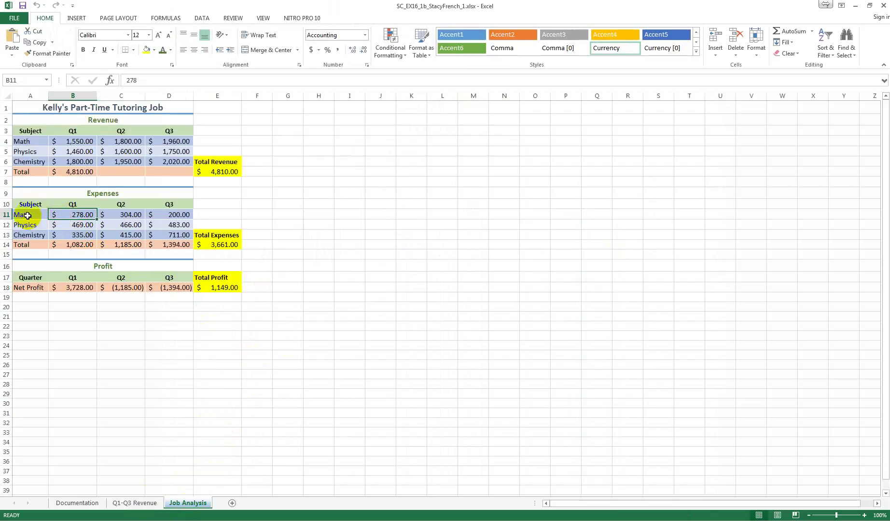
left_click_drag(26, 215, 32, 234)
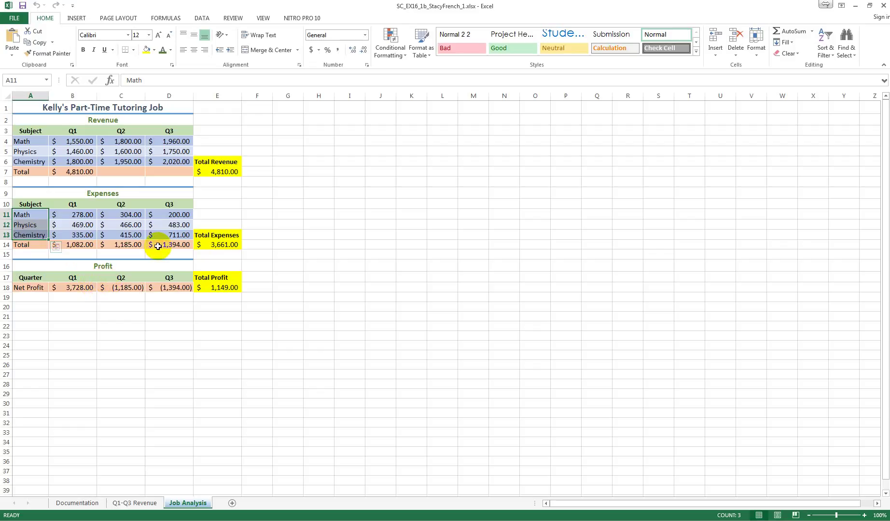
left_click_drag(165, 215, 164, 235)
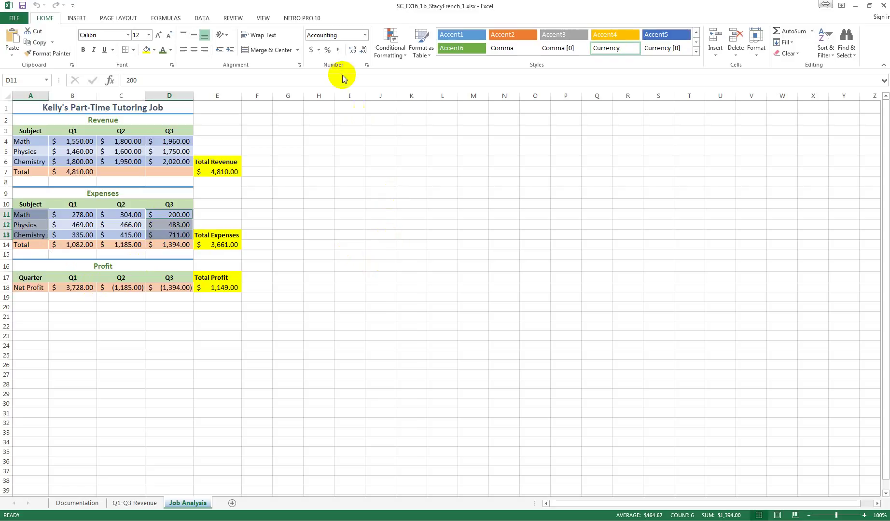
left_click(75, 18)
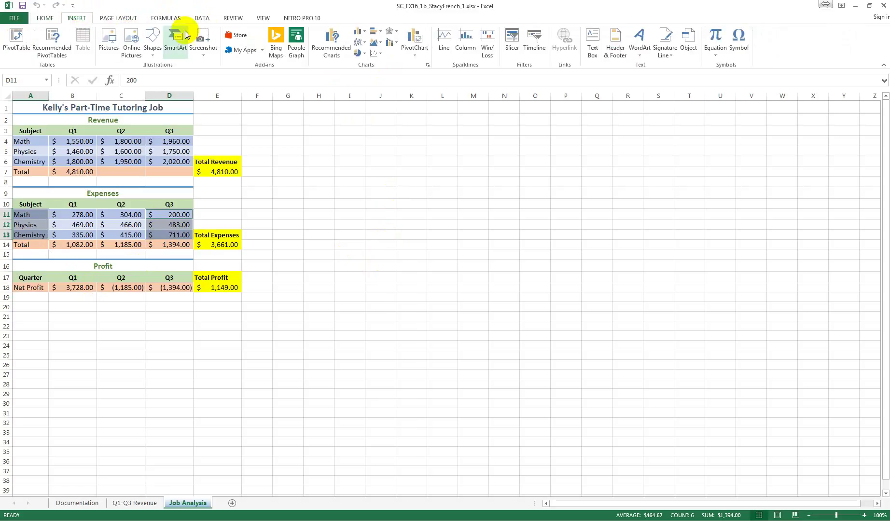
left_click(363, 53)
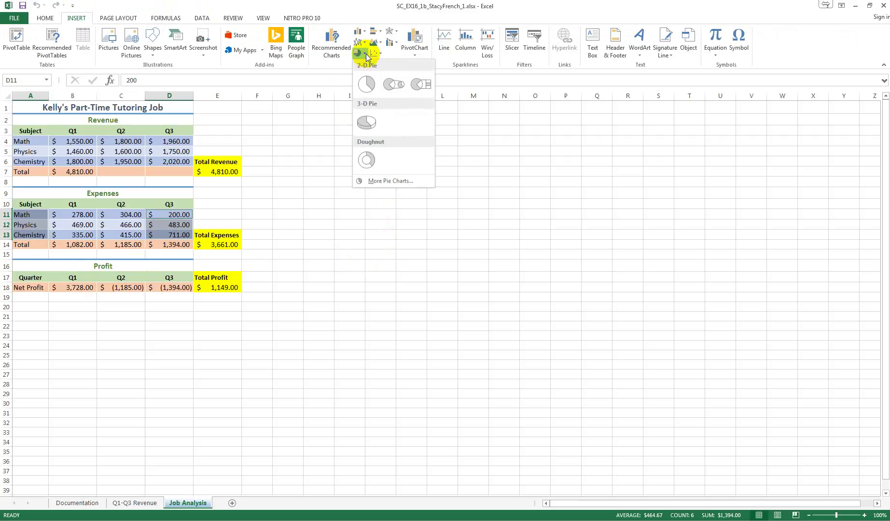
left_click(367, 84)
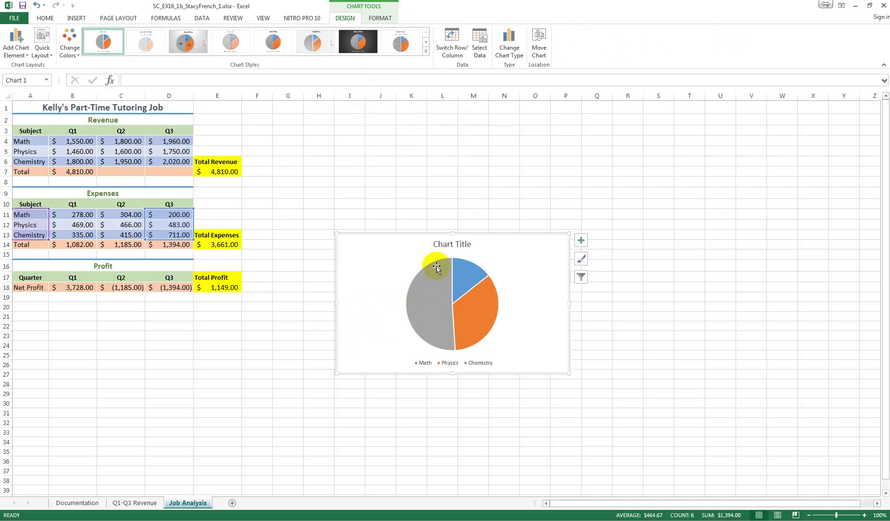
Step: Retitle the pie chart 'Expenses in Q3' and apply chart Style 3 with percentage slice labels
left_click(438, 242)
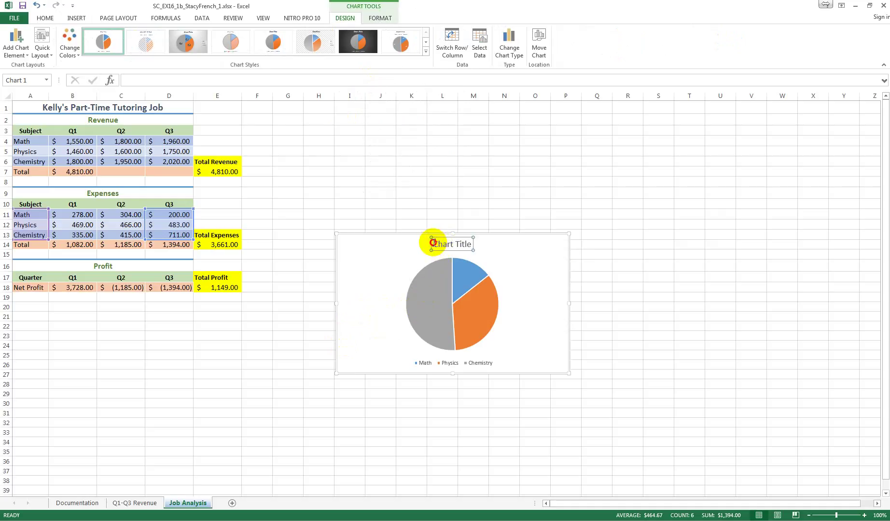
left_click_drag(432, 243, 469, 243)
mouse_move(472, 270)
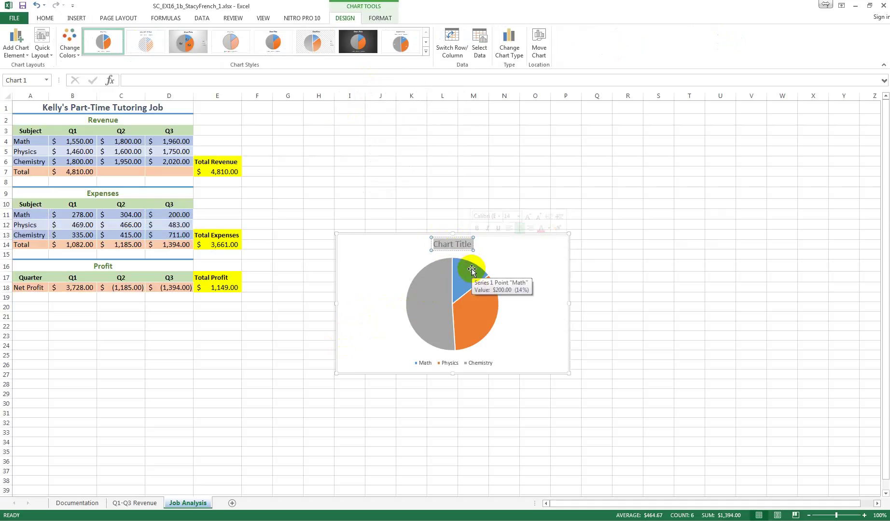
type("E")
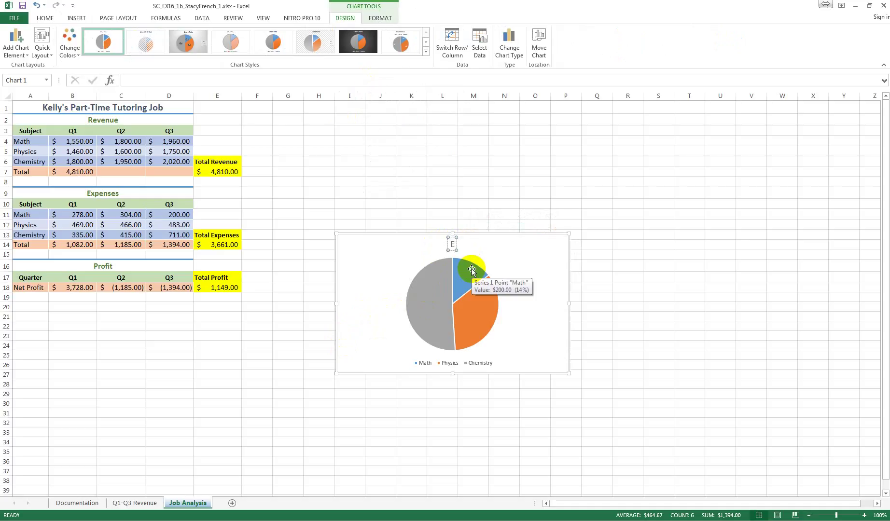
type("xpenses in Q3")
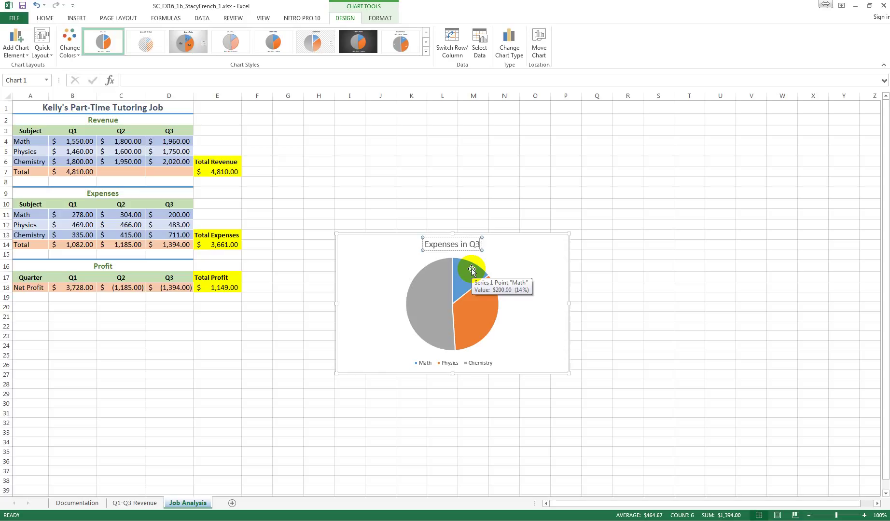
left_click(358, 261)
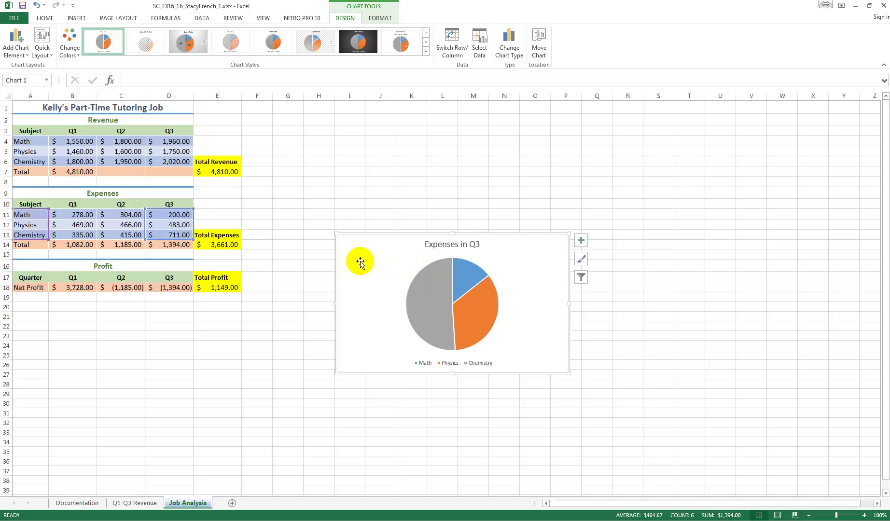
left_click(425, 51)
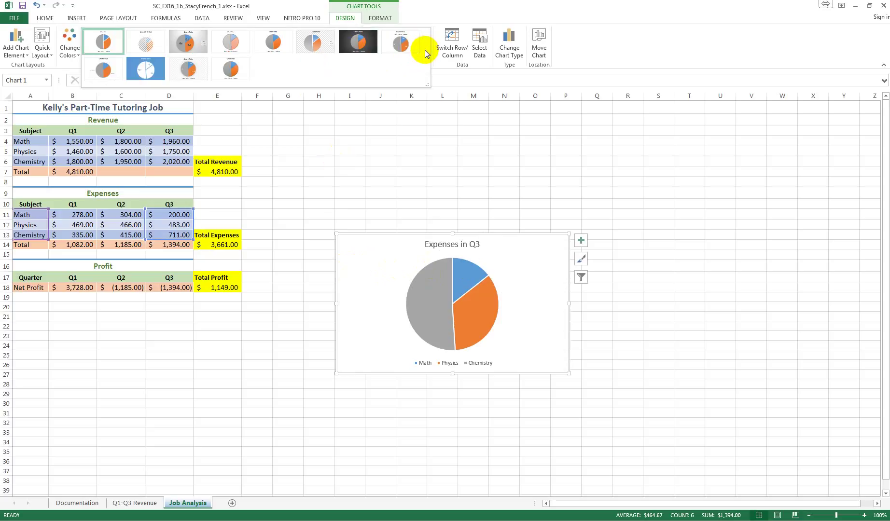
left_click(194, 44)
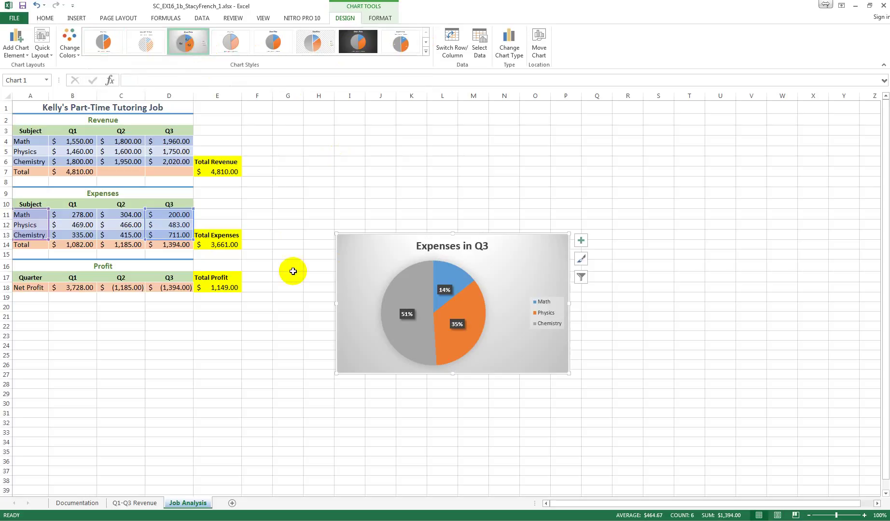
Step: Move the pie chart onto a new chart sheet named 'Q3 Expenses'
right_click(349, 246)
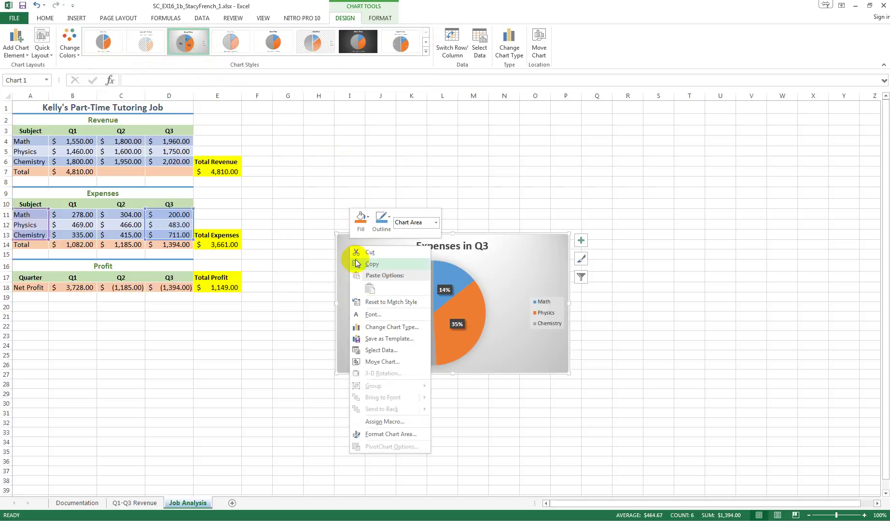
left_click(381, 362)
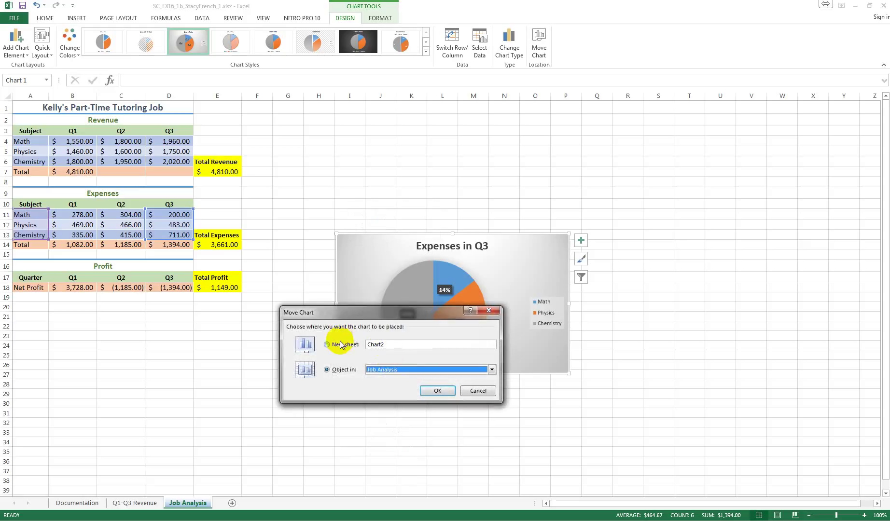
left_click(393, 345)
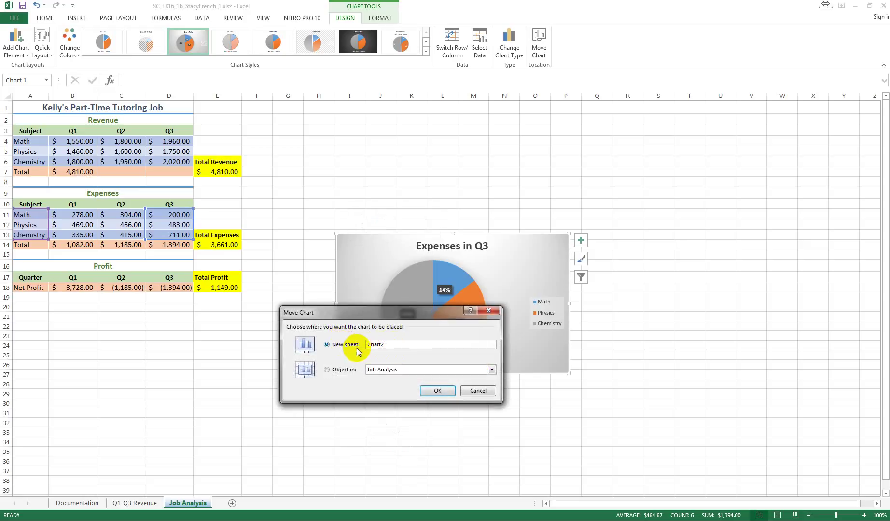
left_click_drag(388, 347, 352, 348)
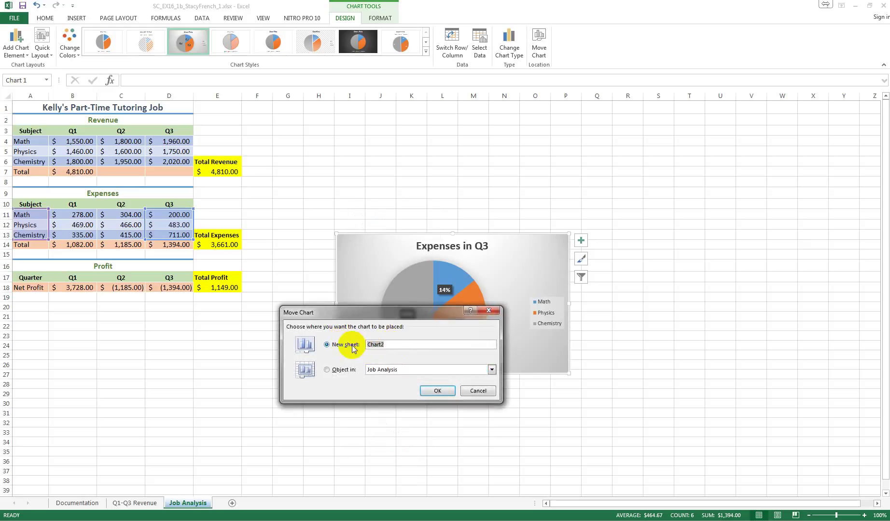
type("Q3 Expenses")
left_click(439, 390)
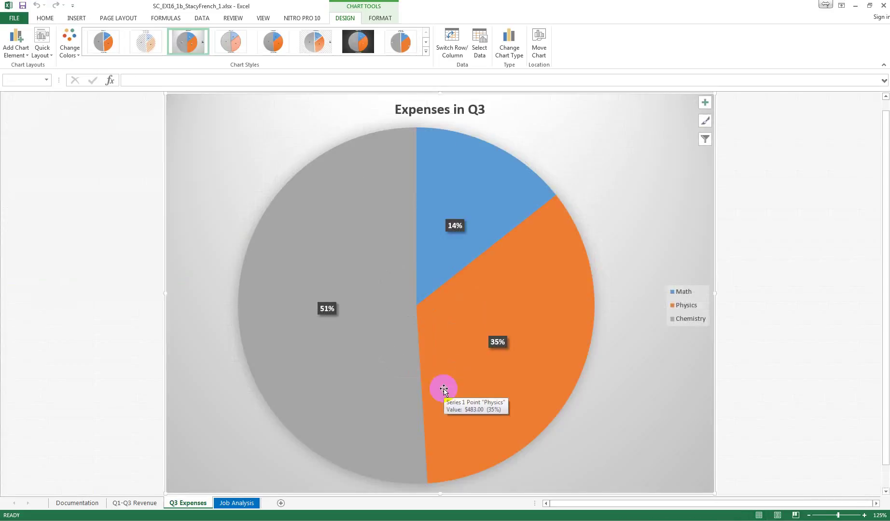
Step: Save a copy of the workbook in the Excel Ch 1 Mod 1b folder, renamed to end in _2
left_click(18, 19)
left_click(29, 113)
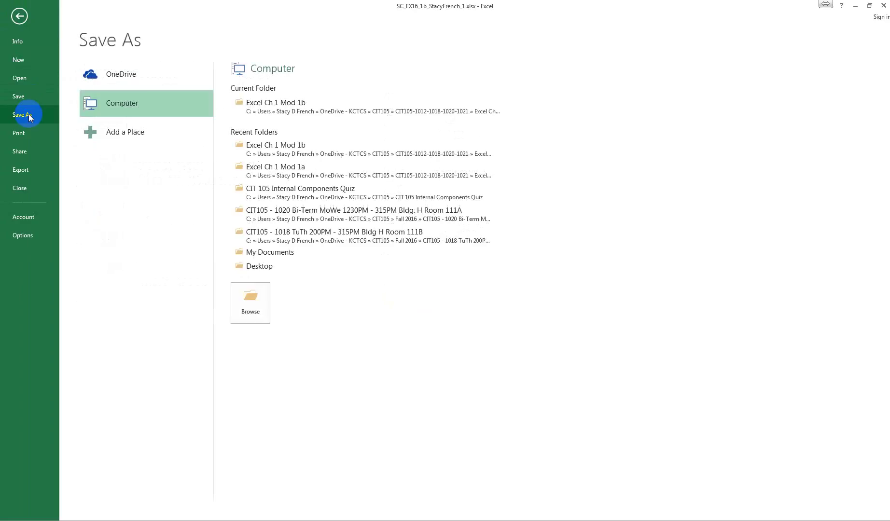
left_click(292, 104)
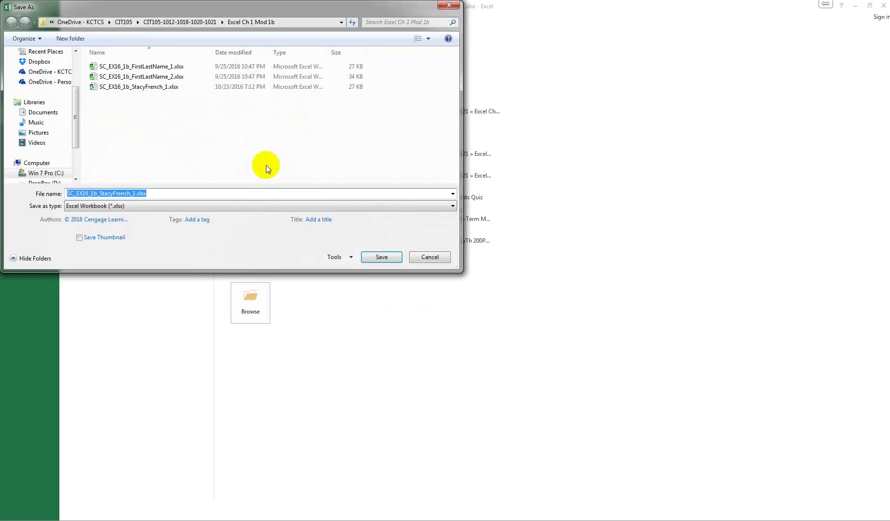
left_click(133, 193)
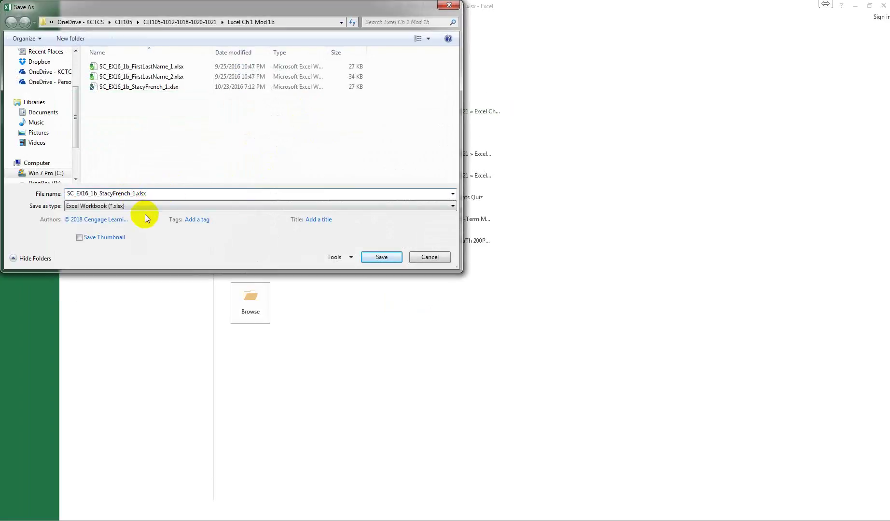
left_click(381, 257)
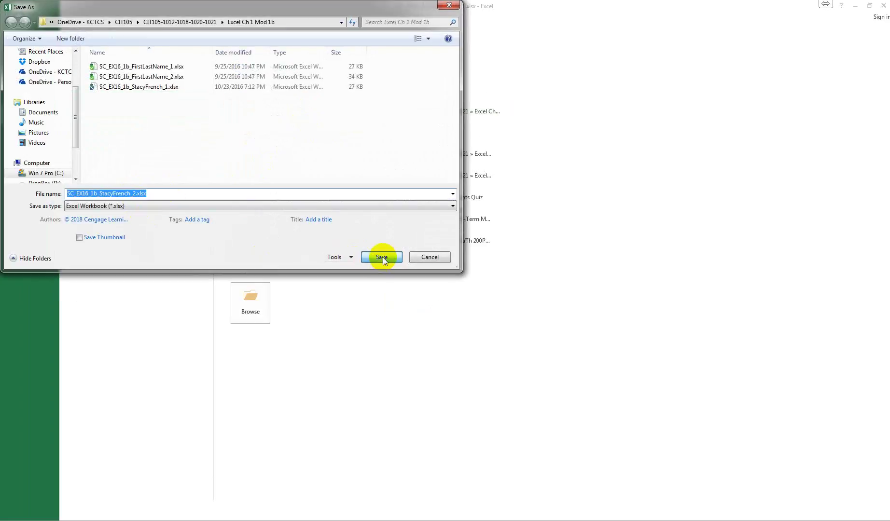